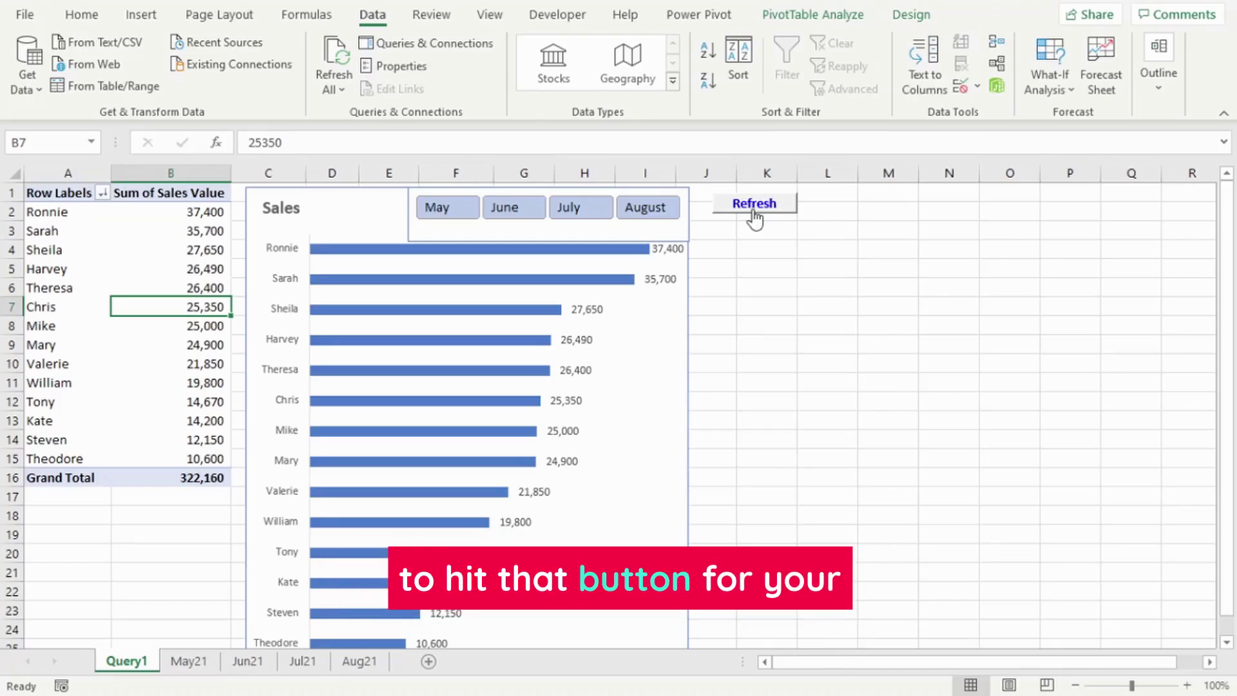
# Refresh the sales pivot table so the pivot and chart show May–August, totalling 322,160
pyautogui.click(754, 218)
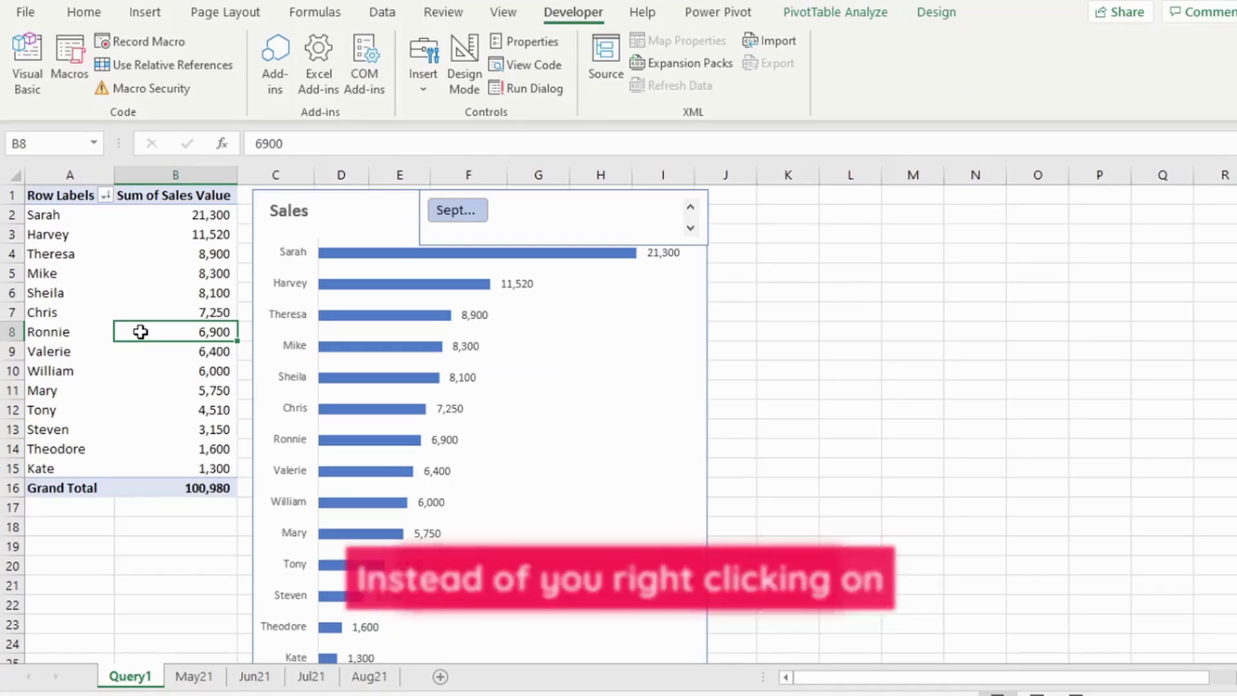
pyautogui.rightClick(141, 332)
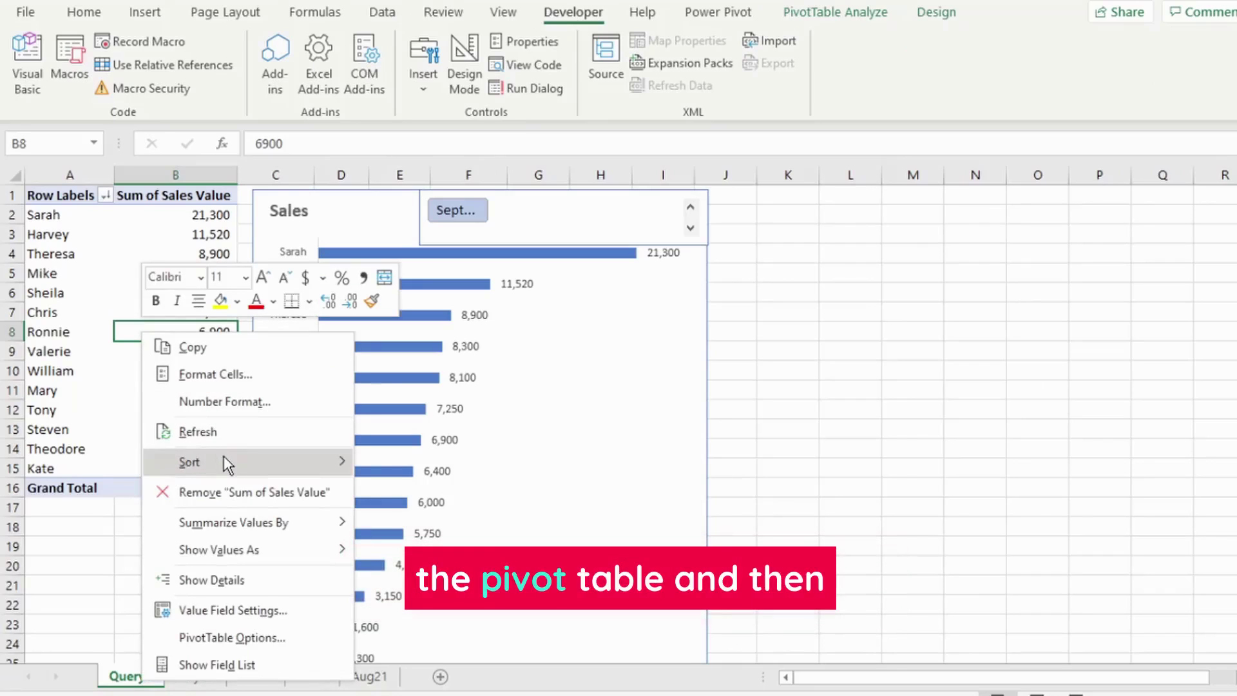
pyautogui.click(207, 433)
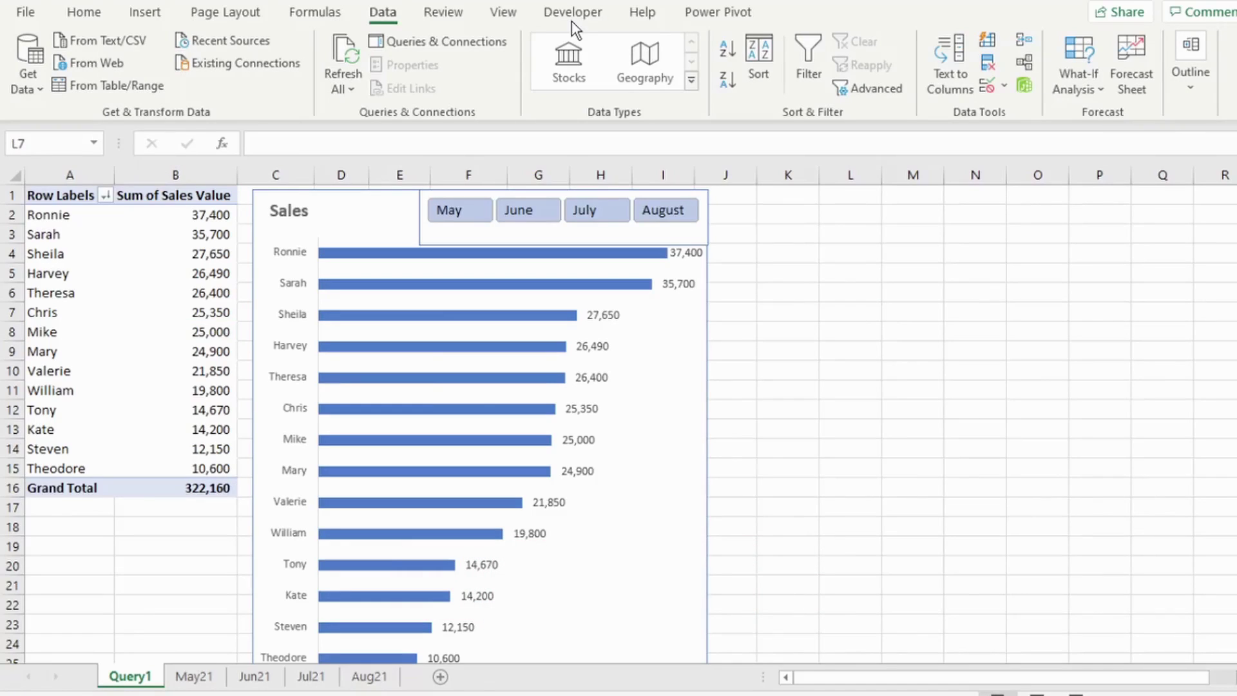
# Show the Developer tab, confirming Developer is ticked in the ribbon customization options
pyautogui.click(571, 15)
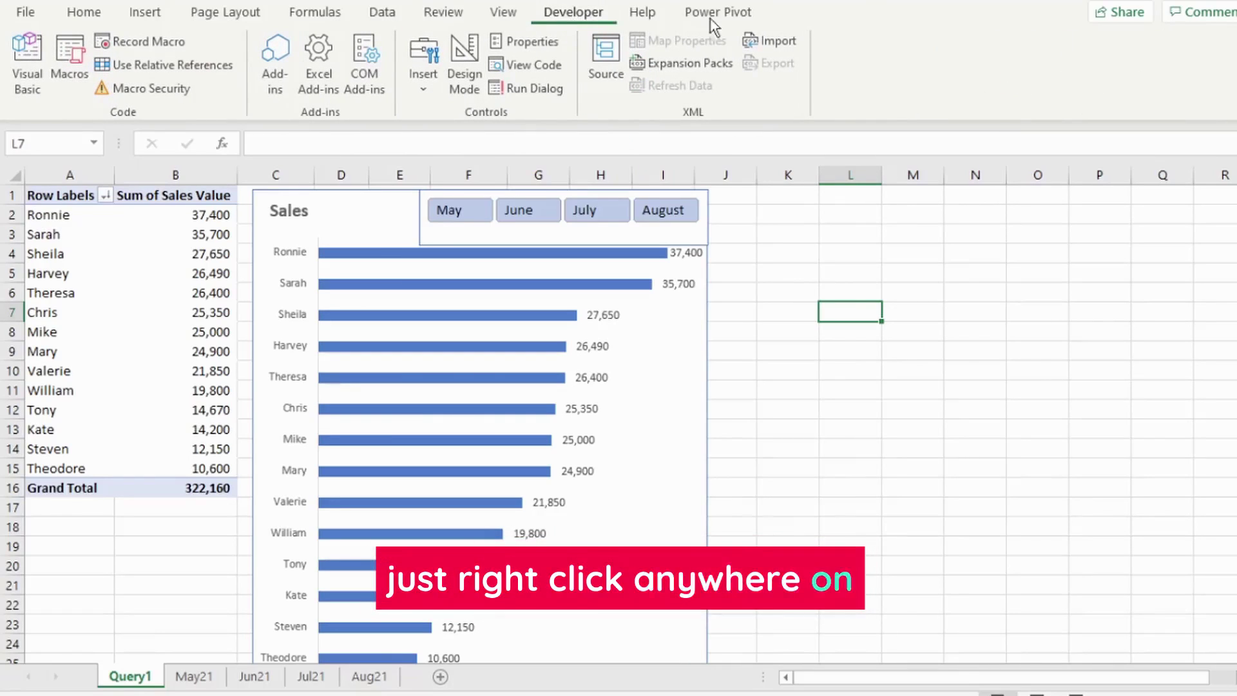
pyautogui.rightClick(889, 51)
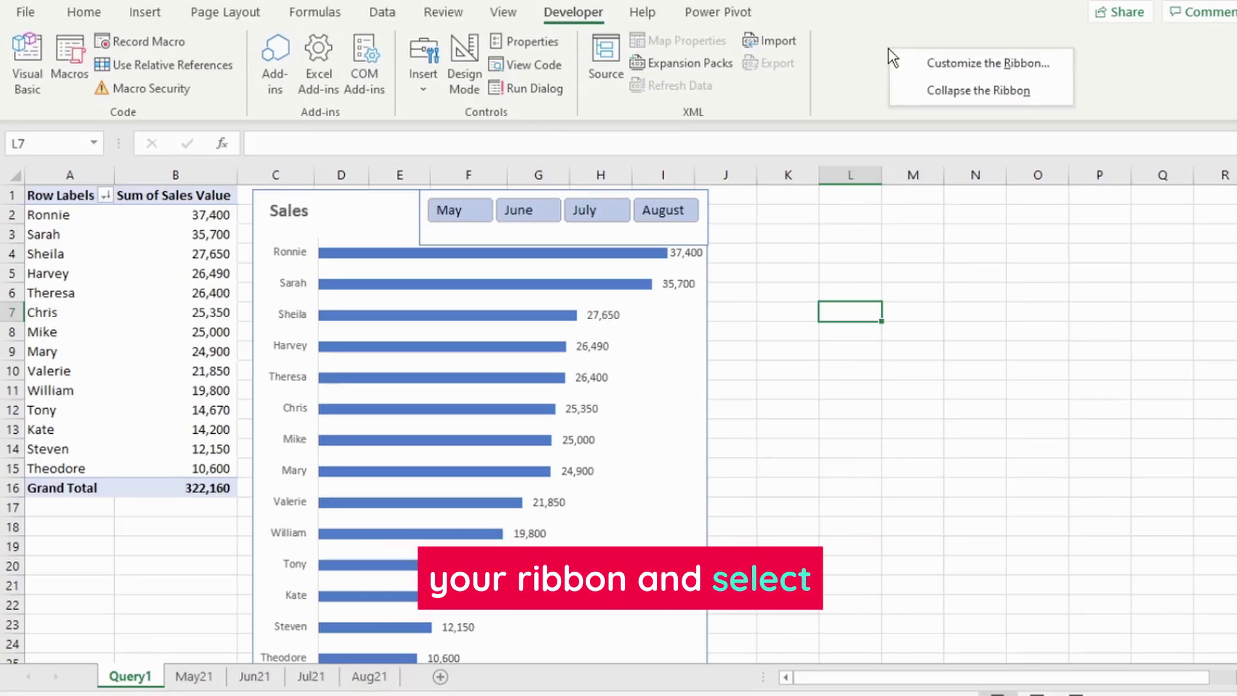
pyautogui.click(936, 70)
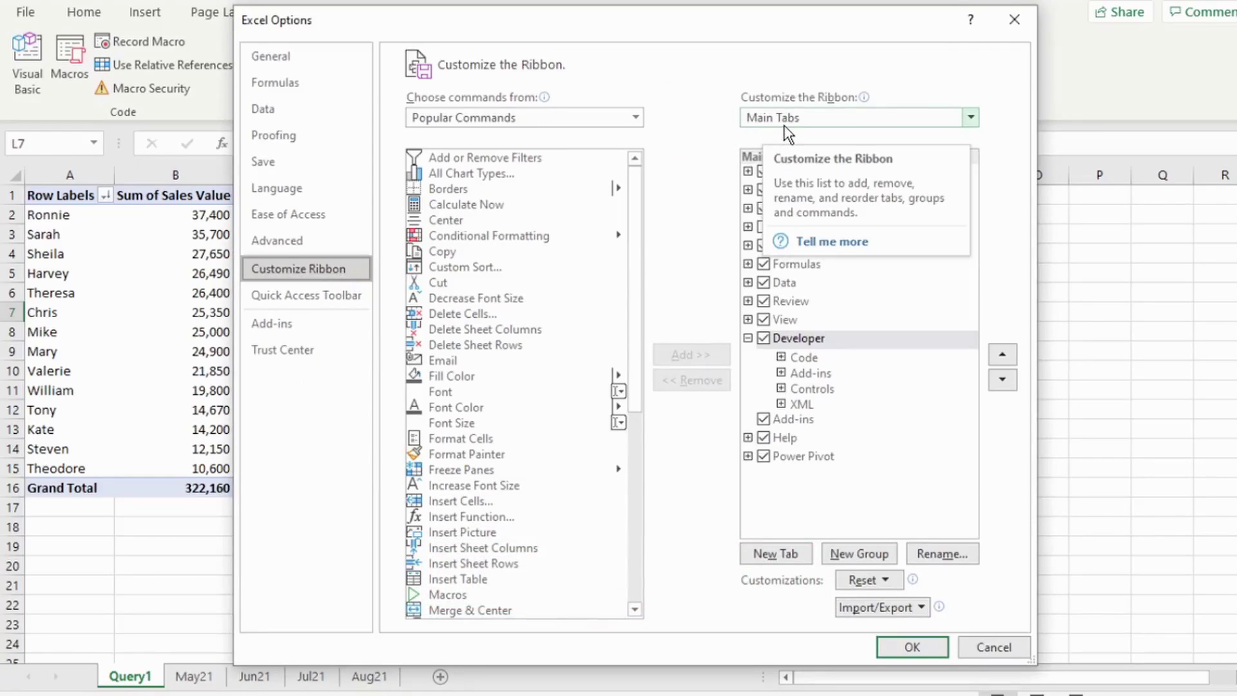
pyautogui.click(911, 647)
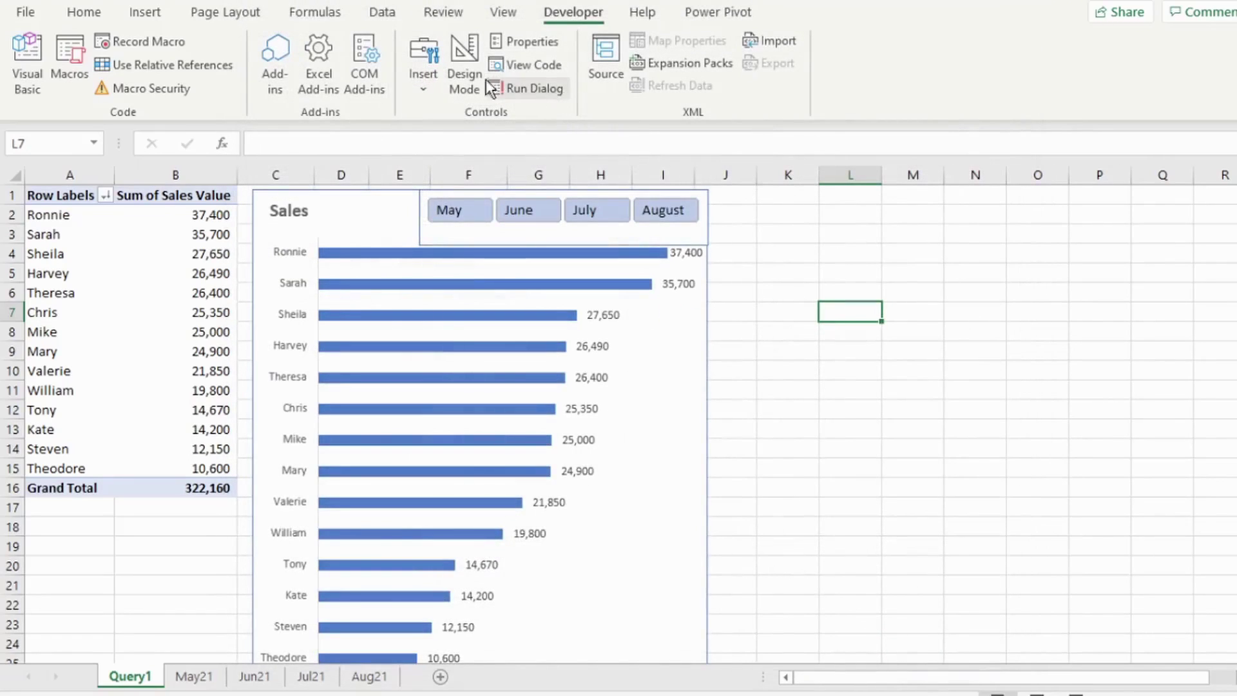
# Draw a Form Controls button near K2 and assign it a new macro named RefreshAll
pyautogui.click(421, 72)
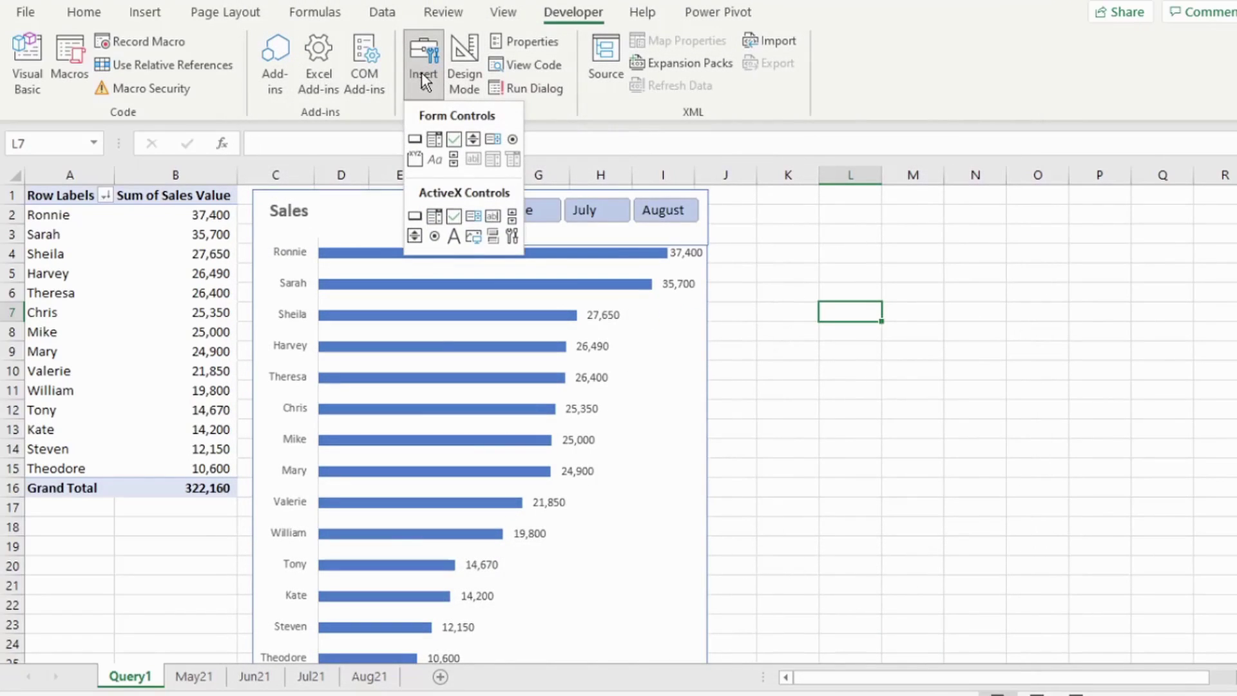
pyautogui.click(415, 139)
pyautogui.moveTo(759, 207); pyautogui.dragTo(839, 226)
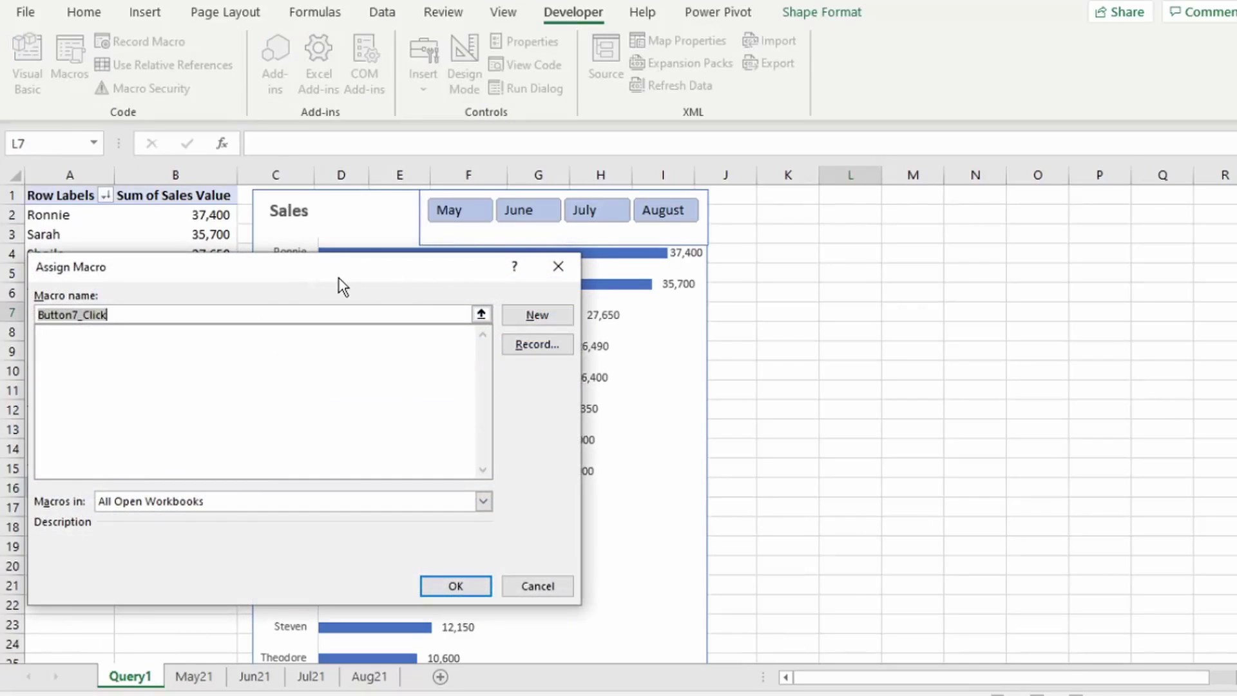
pyautogui.write('RefreshAll')
pyautogui.click(456, 585)
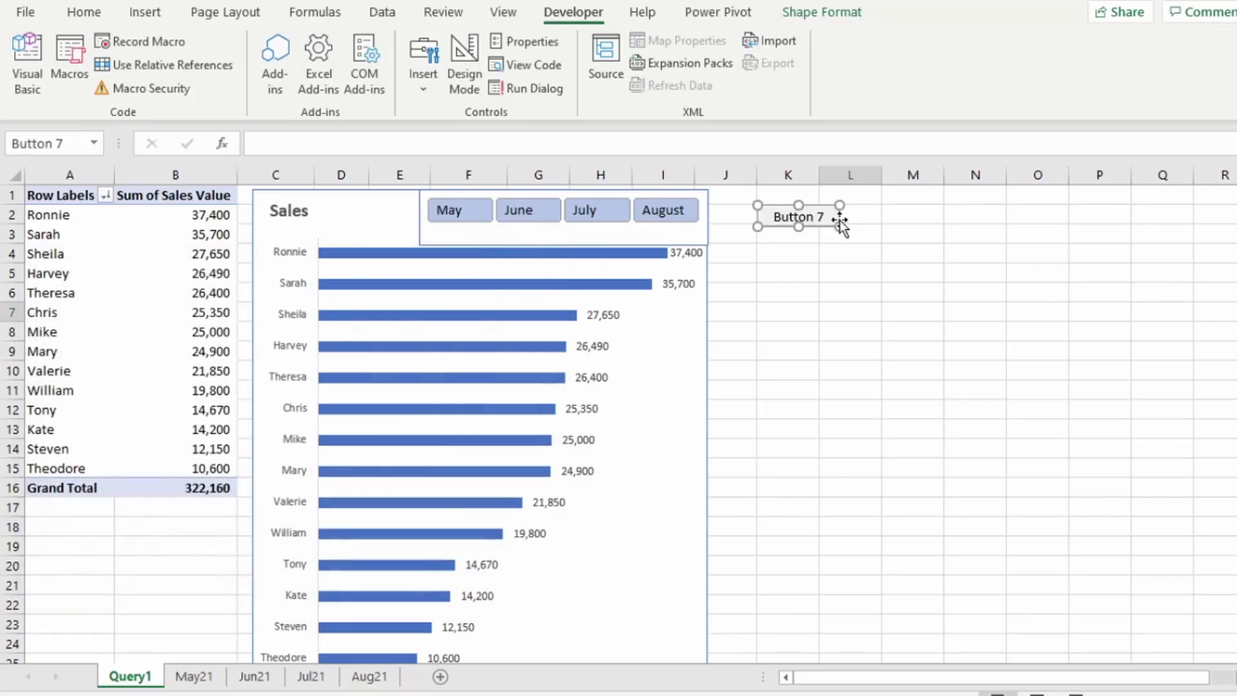
# Relabel the button's caption to 'Refresh'
pyautogui.moveTo(777, 216); pyautogui.dragTo(825, 215)
pyautogui.write('Refresh')
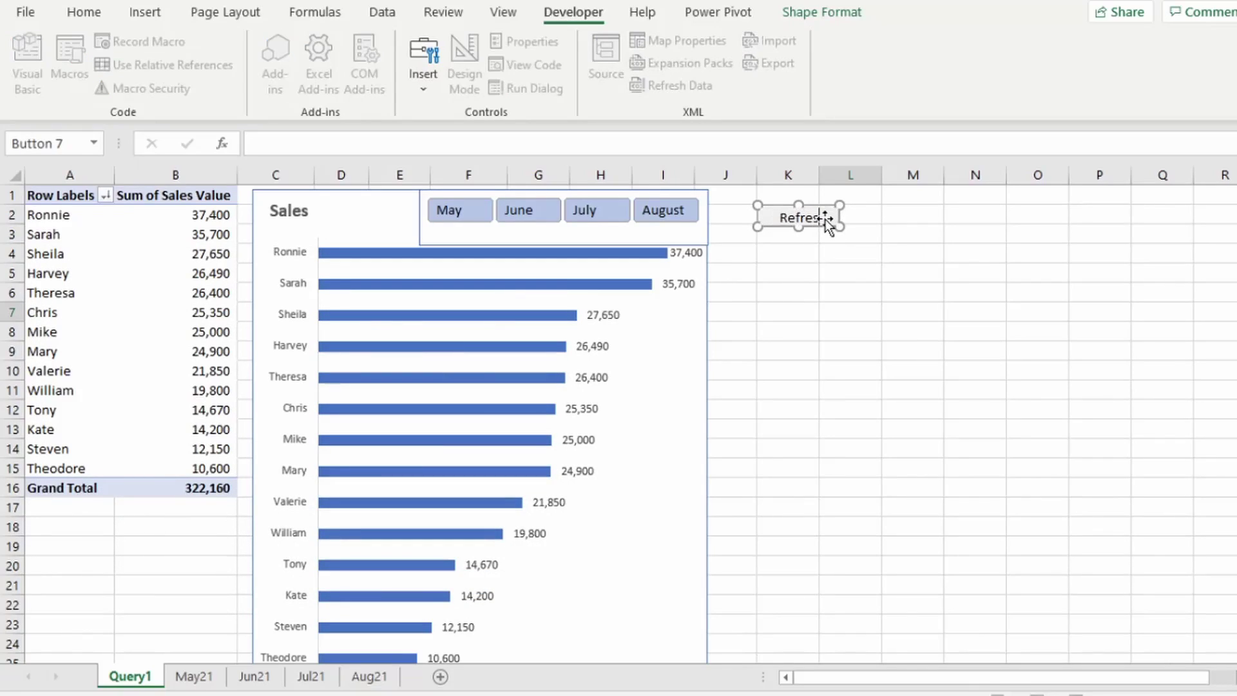
pyautogui.click(825, 219)
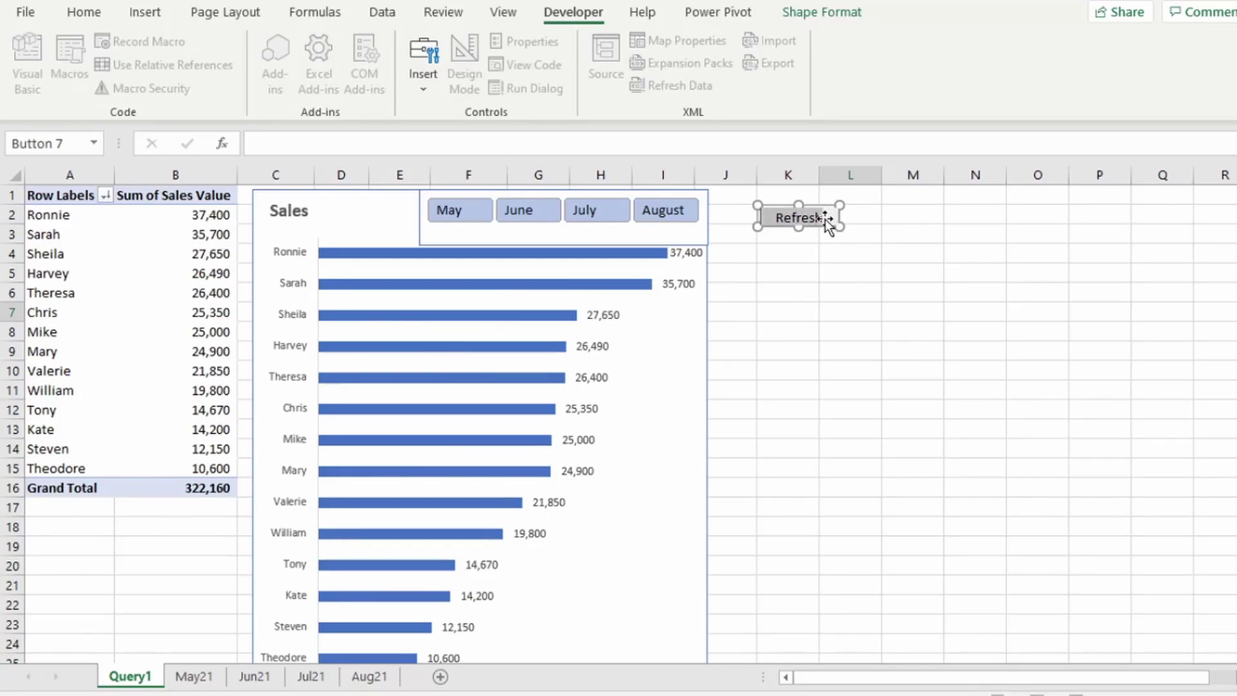
pyautogui.hotkey('ctrl', 'z')
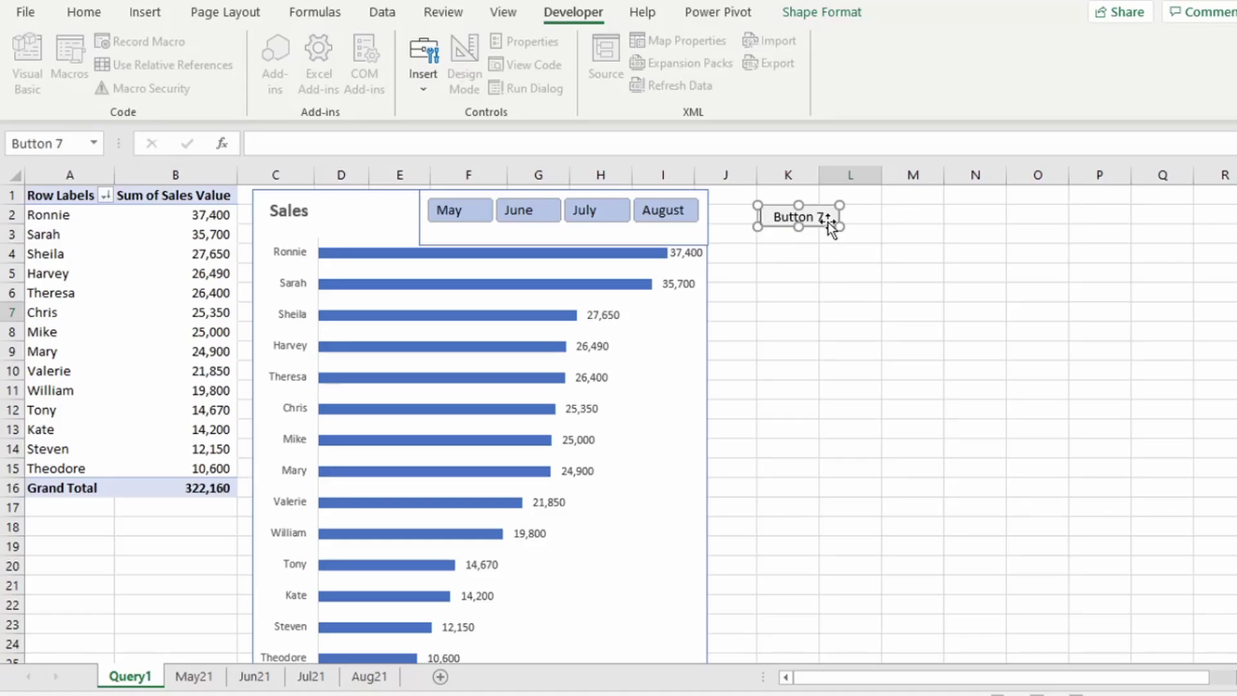
# Format the button's font as bold and blue
pyautogui.rightClick(831, 229)
pyautogui.click(890, 437)
pyautogui.click(378, 437)
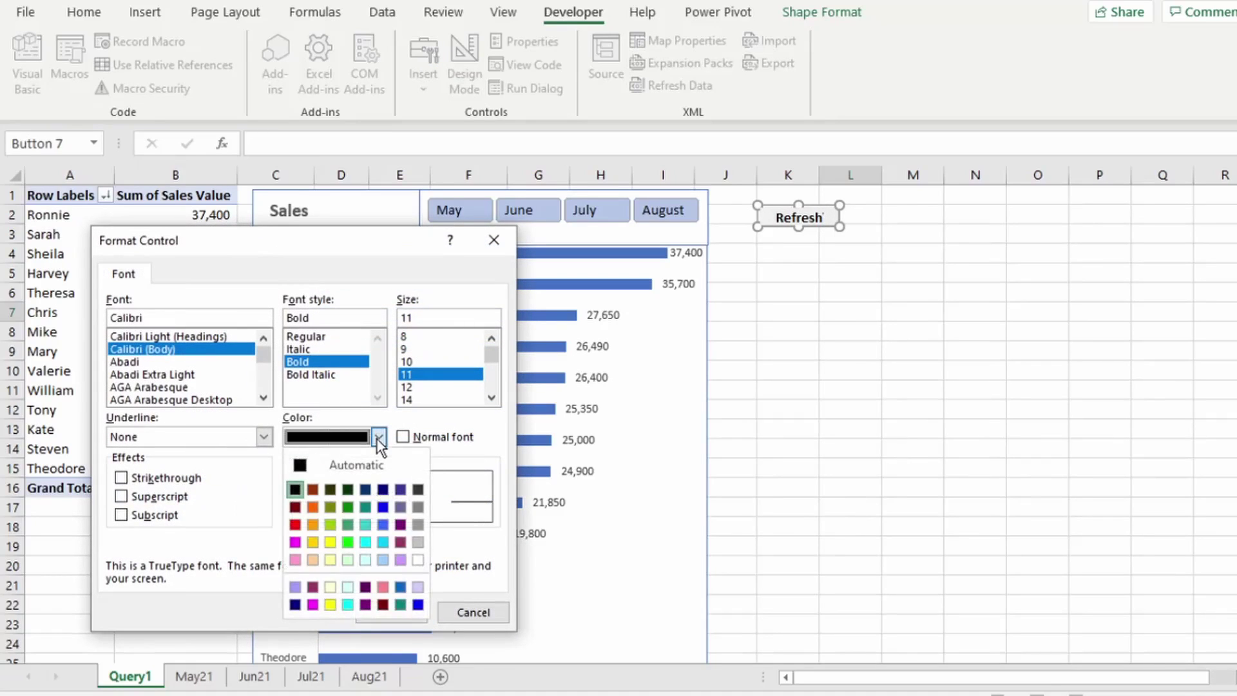
pyautogui.click(418, 605)
pyautogui.click(403, 611)
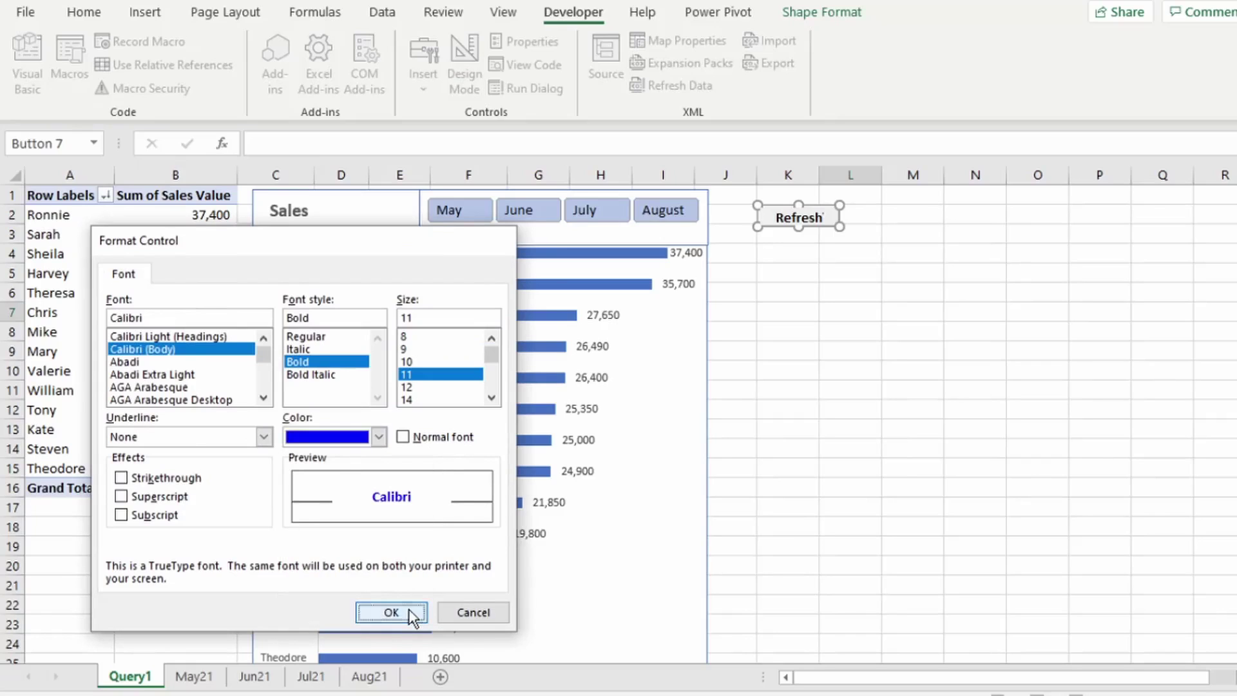
pyautogui.click(784, 375)
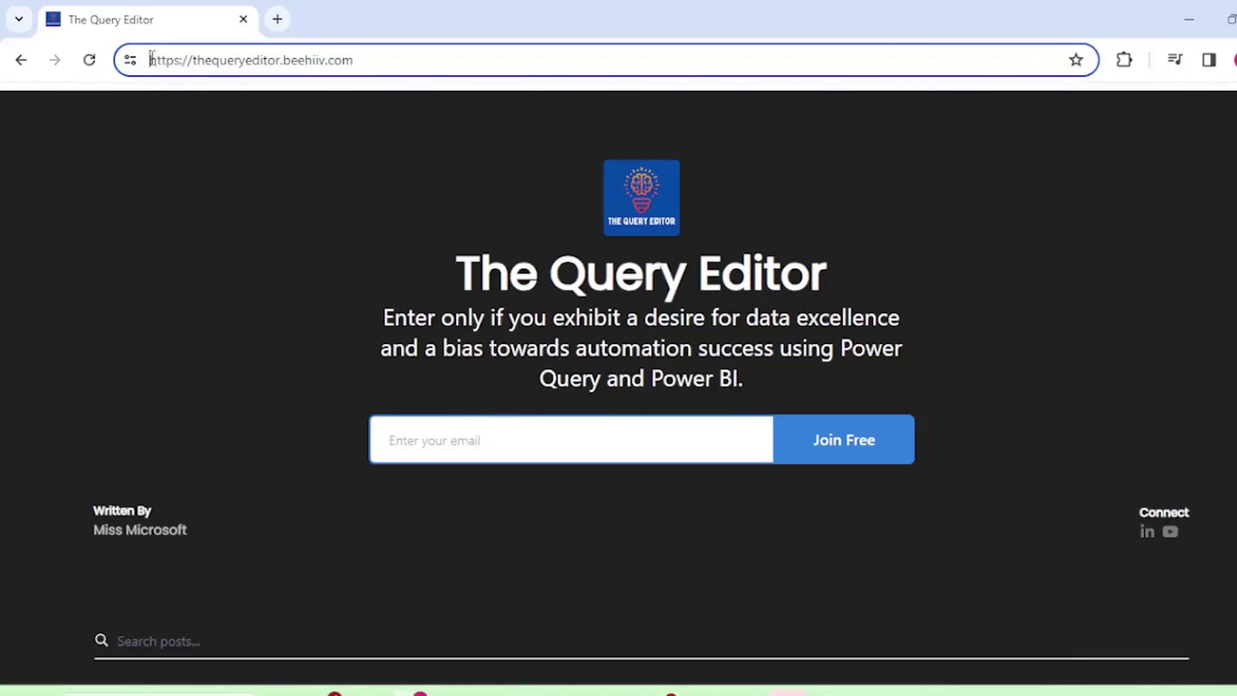
# Open thequeryeditor.beehiiv.com and scroll down through the newsletter's recent post cards
pyautogui.moveTo(152, 58); pyautogui.dragTo(371, 58)
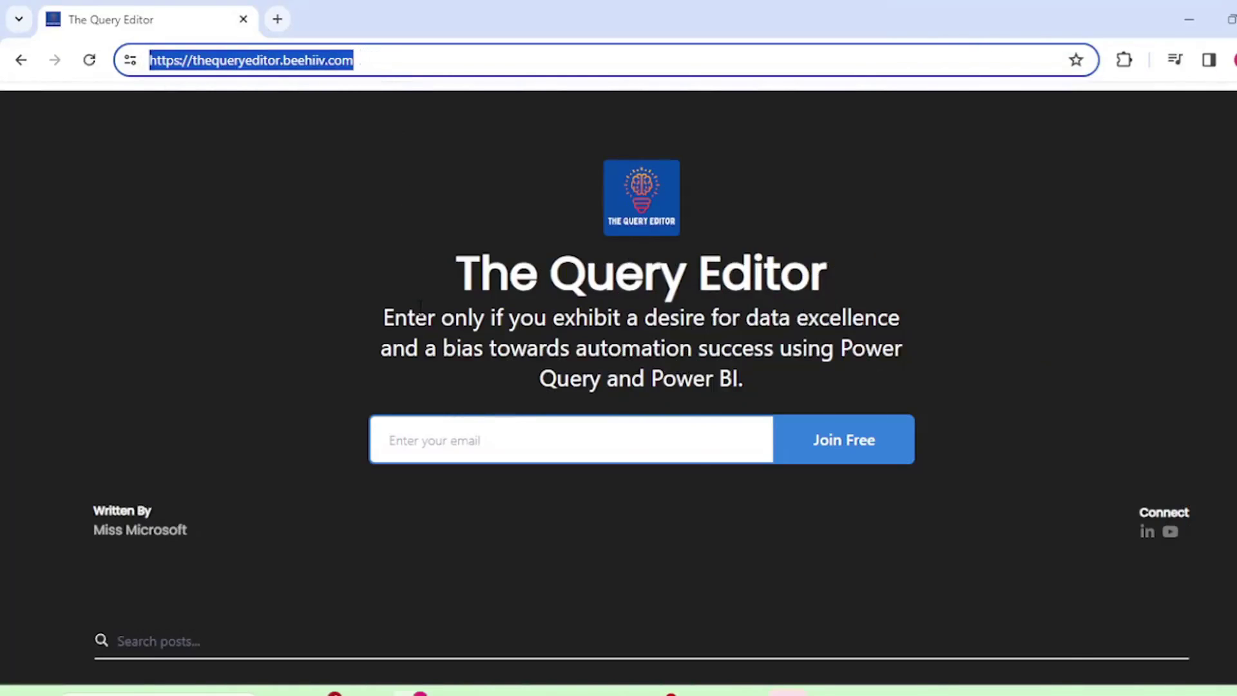
pyautogui.scroll(-1, 387, 352)
pyautogui.scroll(-4, 354, 370)
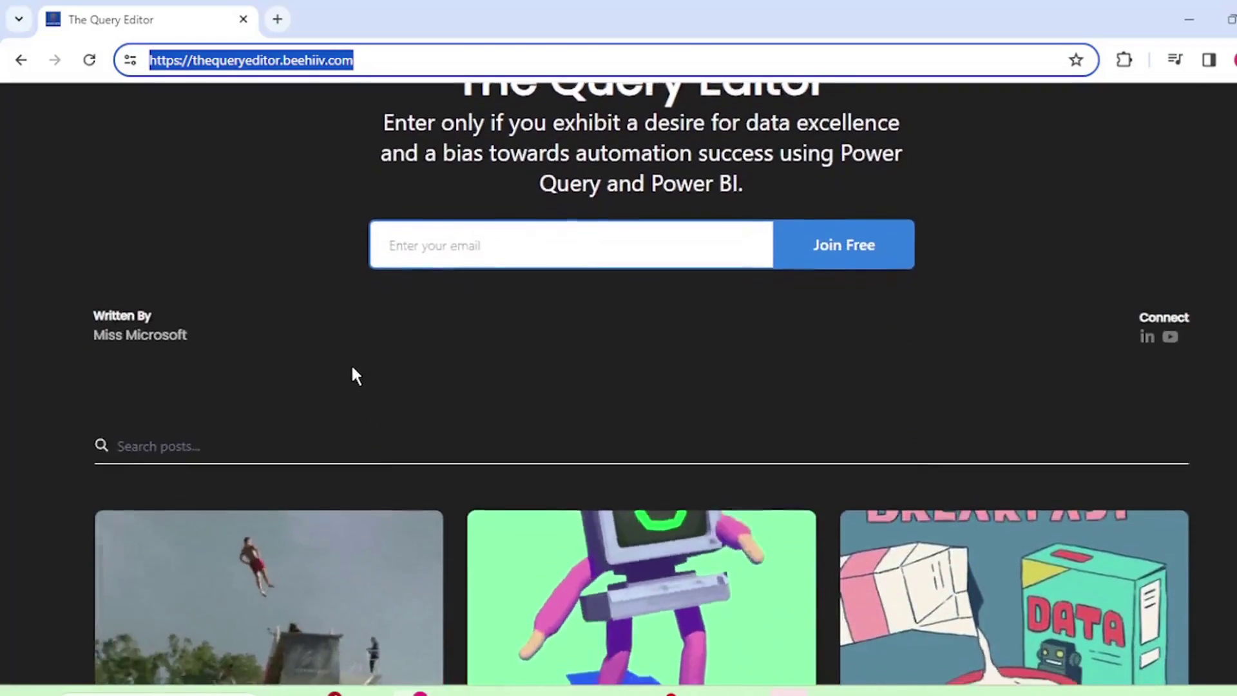
pyautogui.scroll(-4, 353, 370)
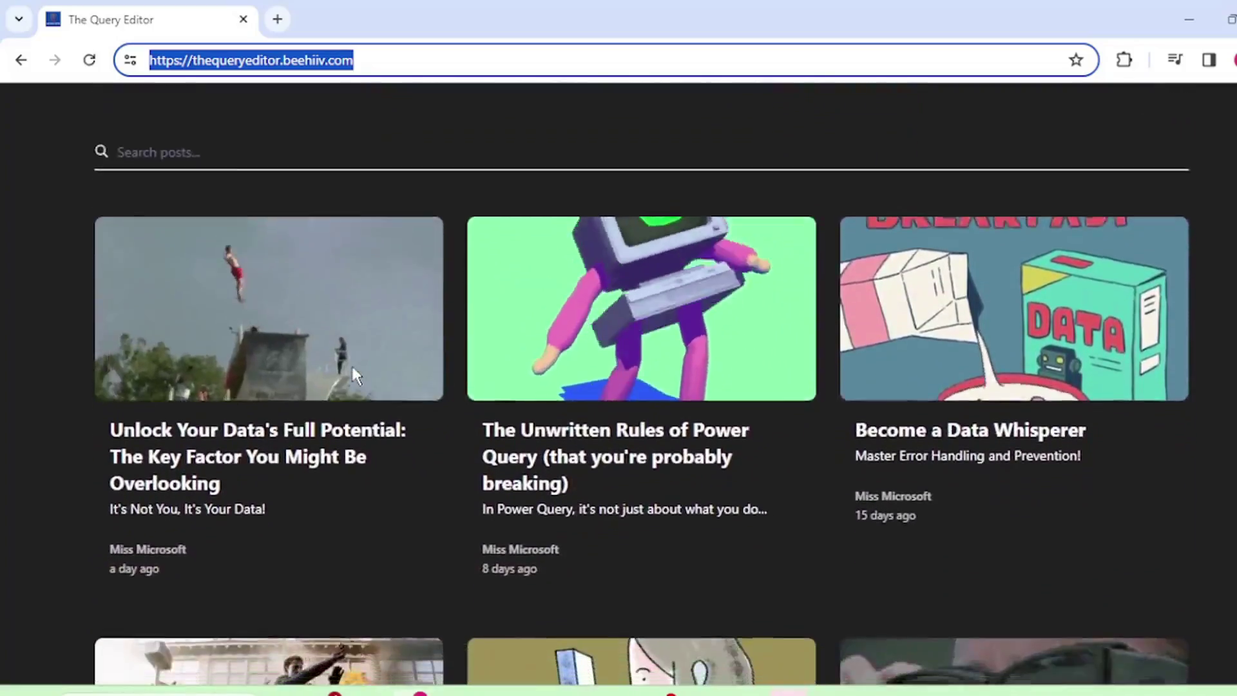
pyautogui.scroll(-2, 353, 371)
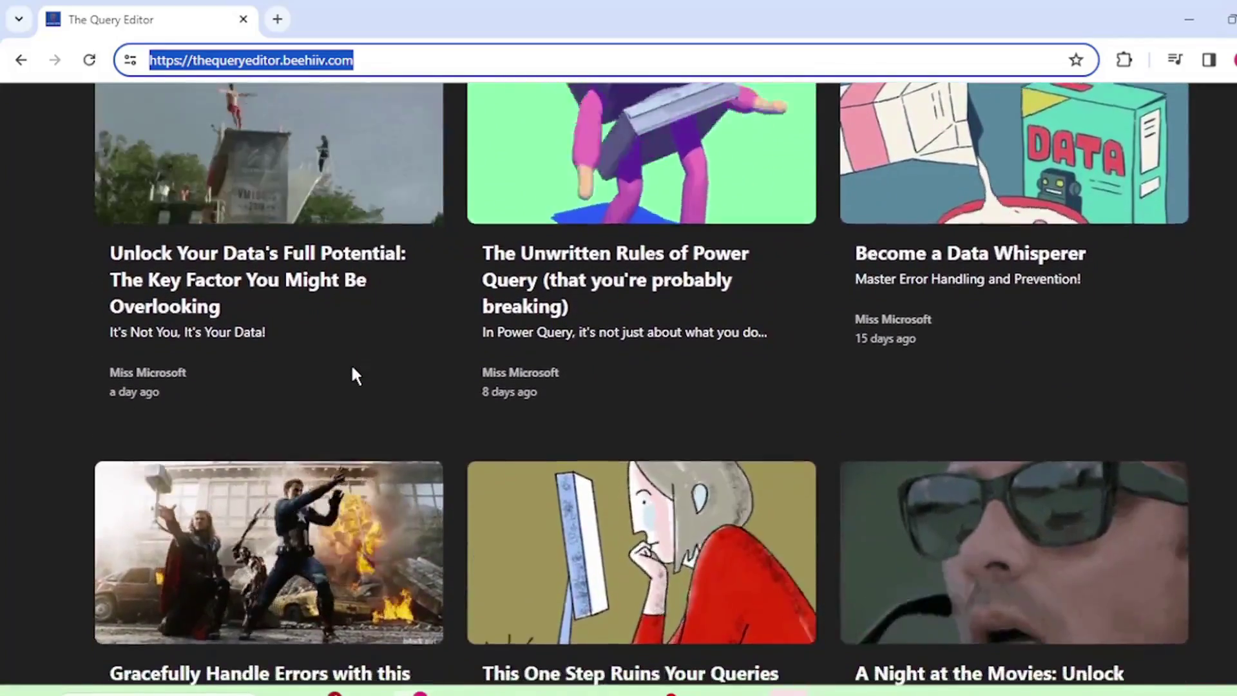
pyautogui.scroll(-3, 353, 372)
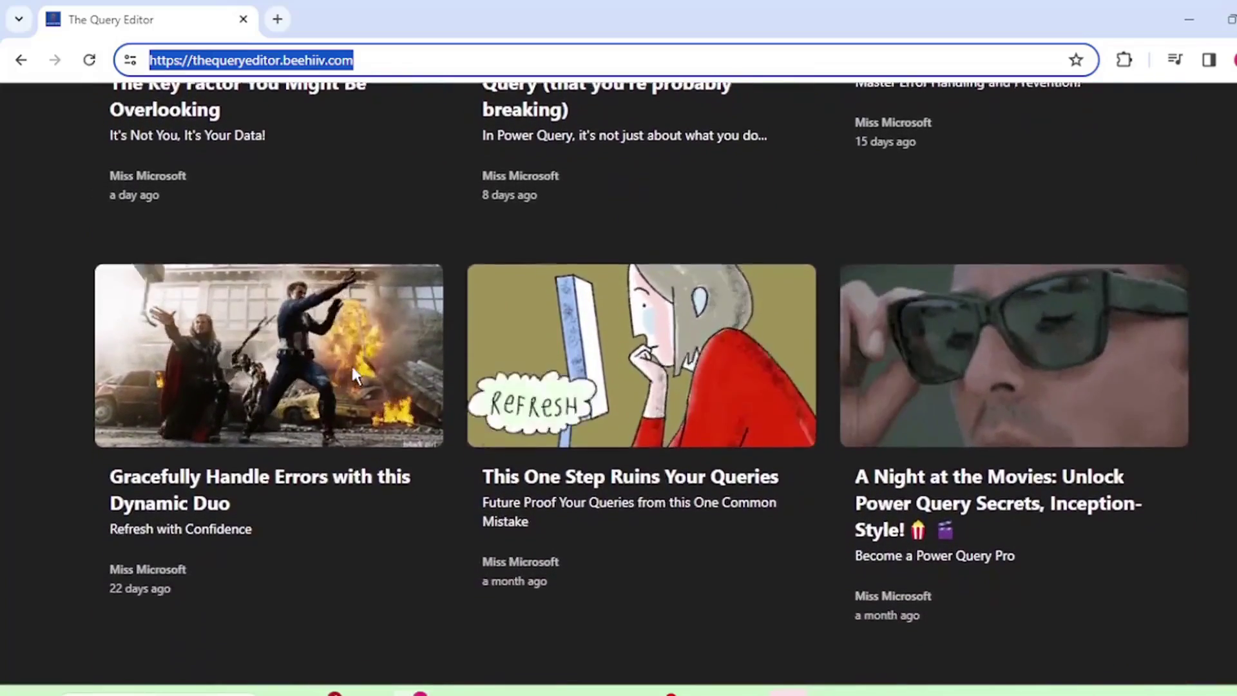
# Open the Queries & Connections pane from the Data tab, showing Query1 with 202 rows loaded
pyautogui.scroll(-1, 354, 373)
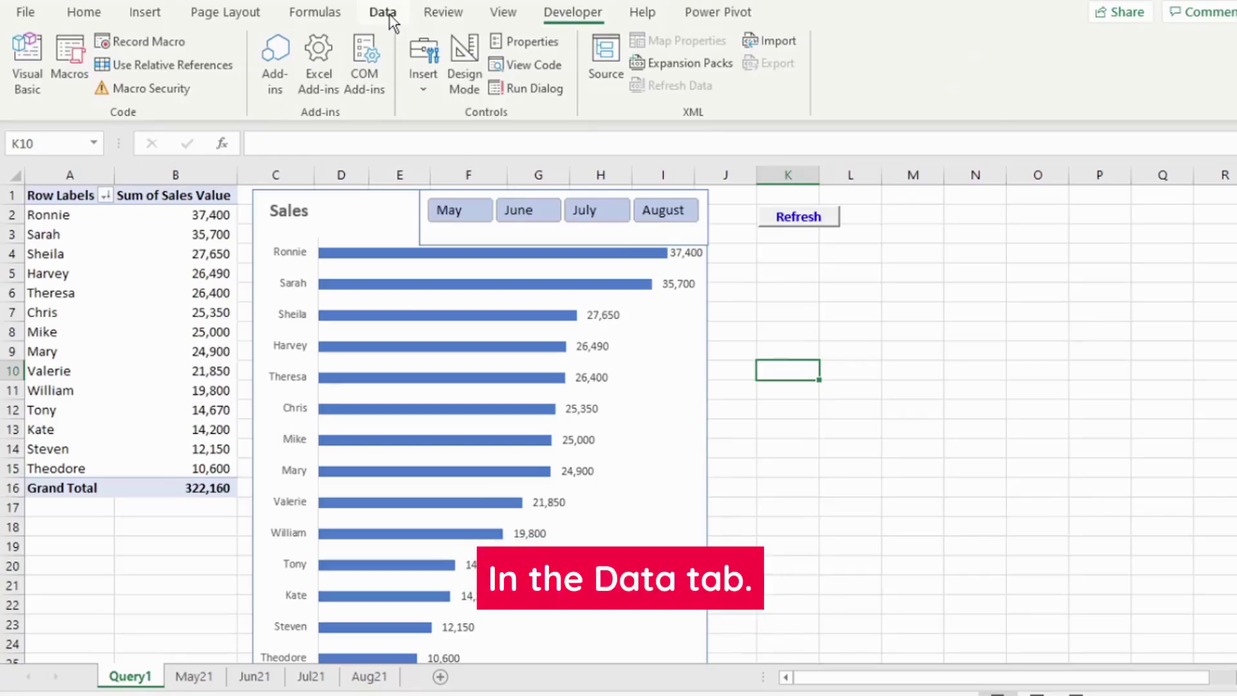
pyautogui.click(383, 11)
pyautogui.click(419, 42)
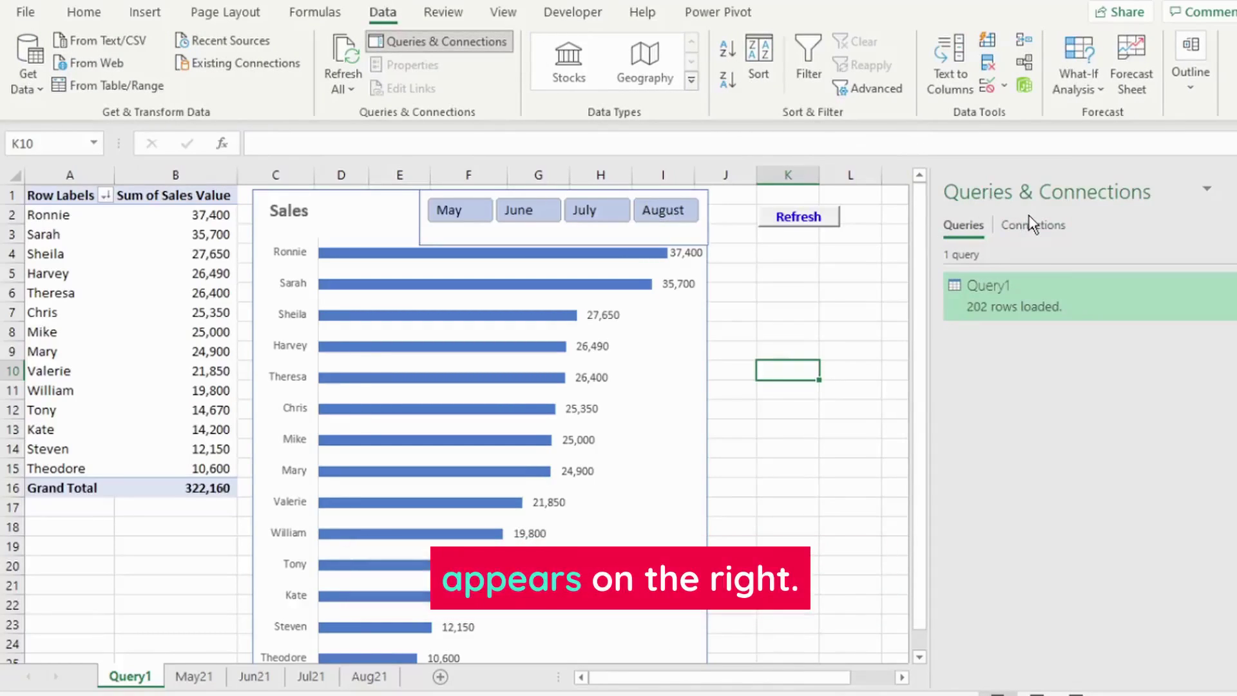
pyautogui.click(570, 13)
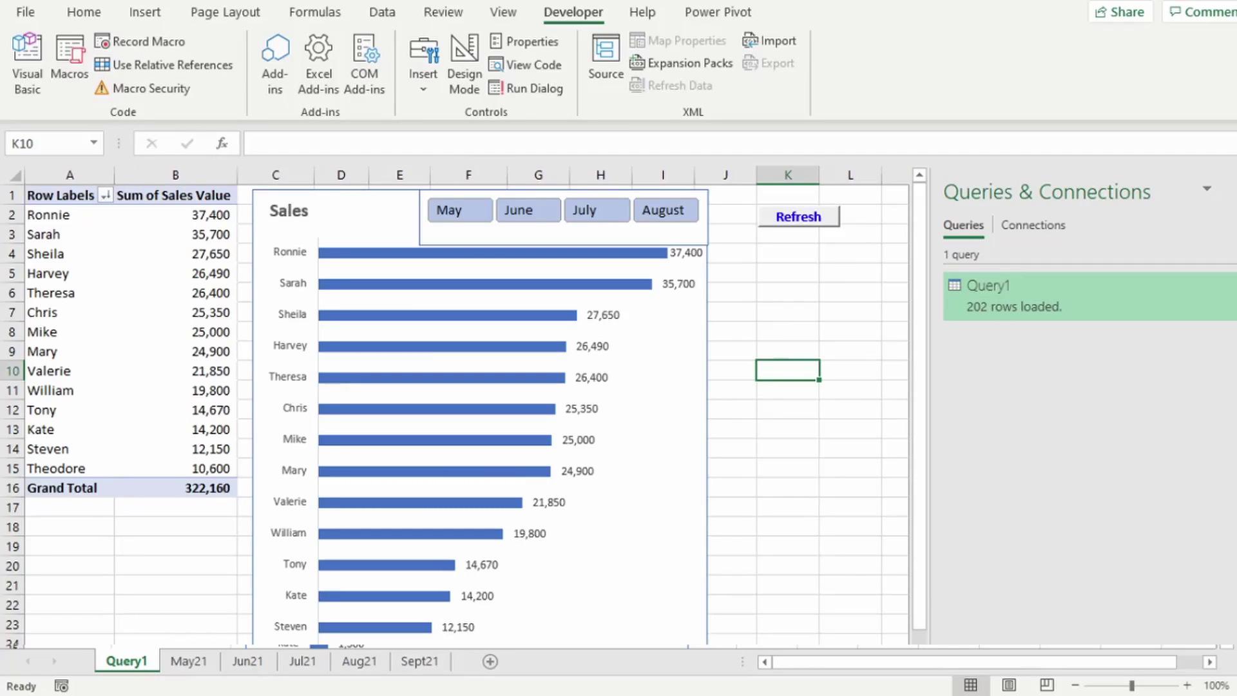
# Record a macro named RefreshAll that refreshes Query1
pyautogui.click(61, 685)
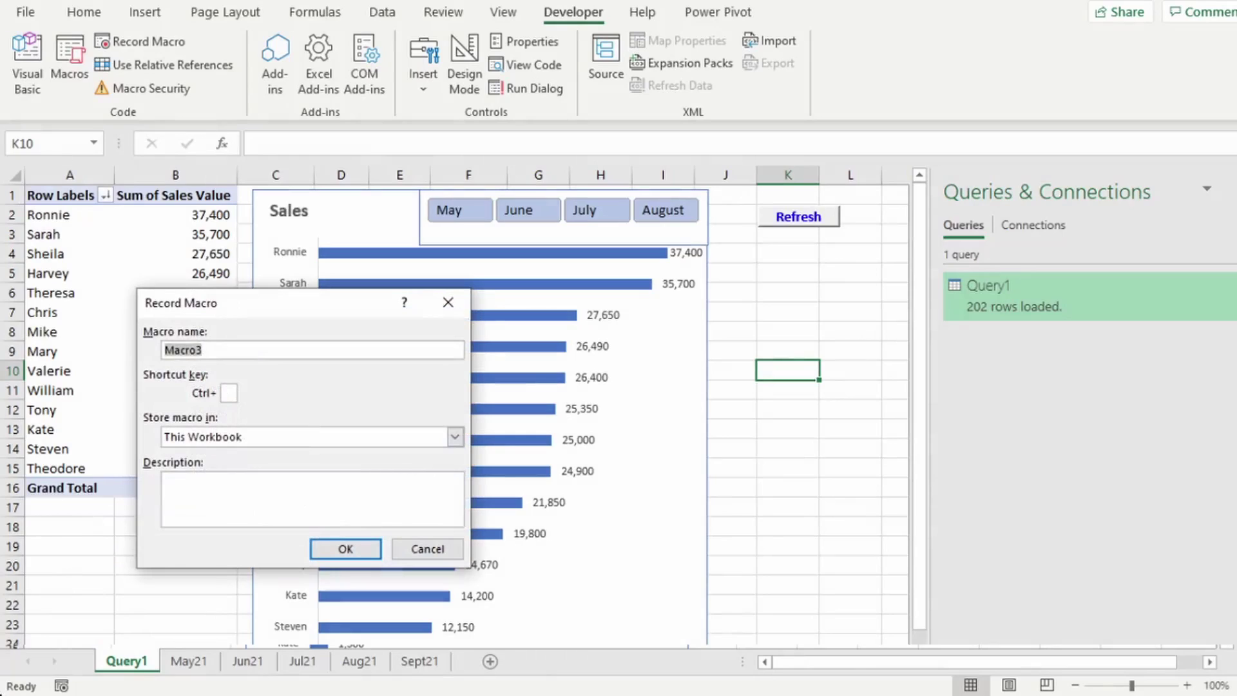
pyautogui.write('Re')
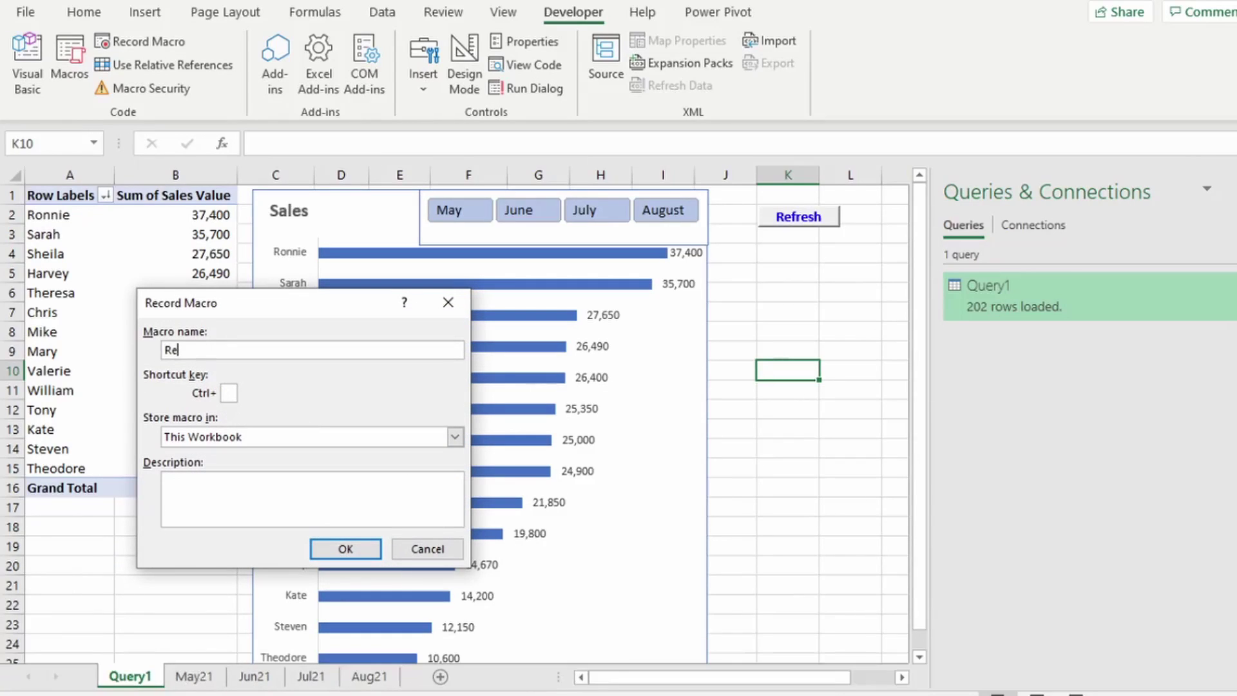
pyautogui.write('freshAll')
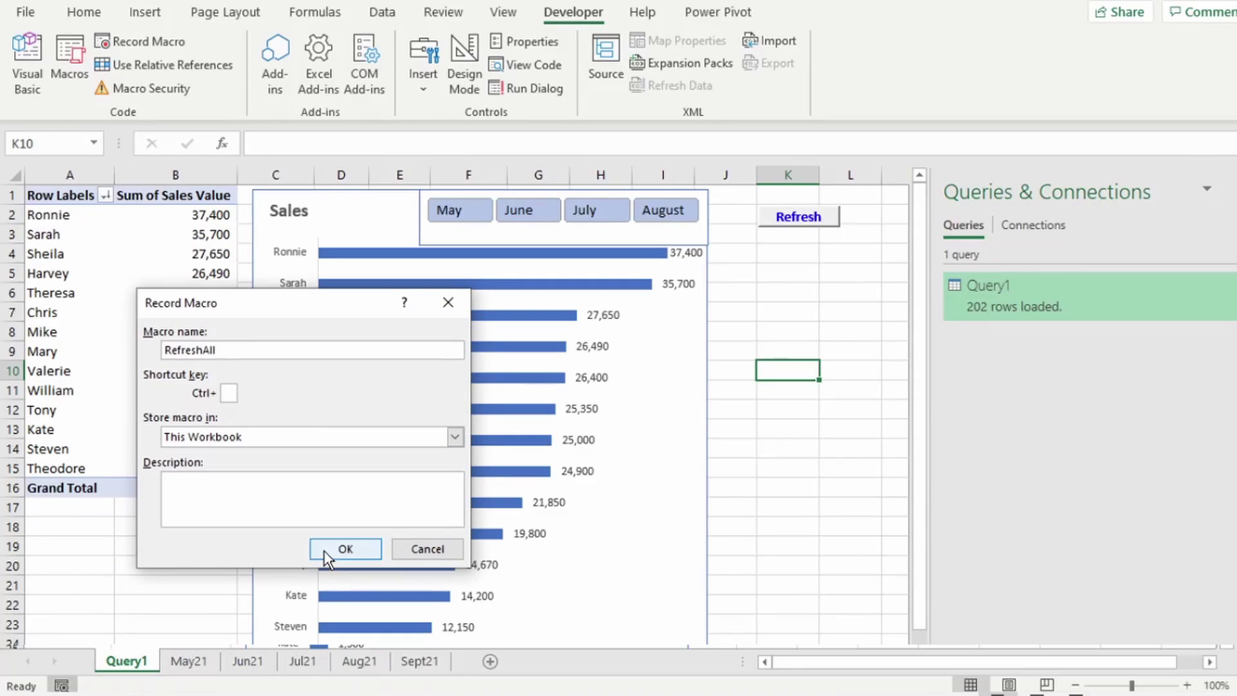
pyautogui.click(345, 549)
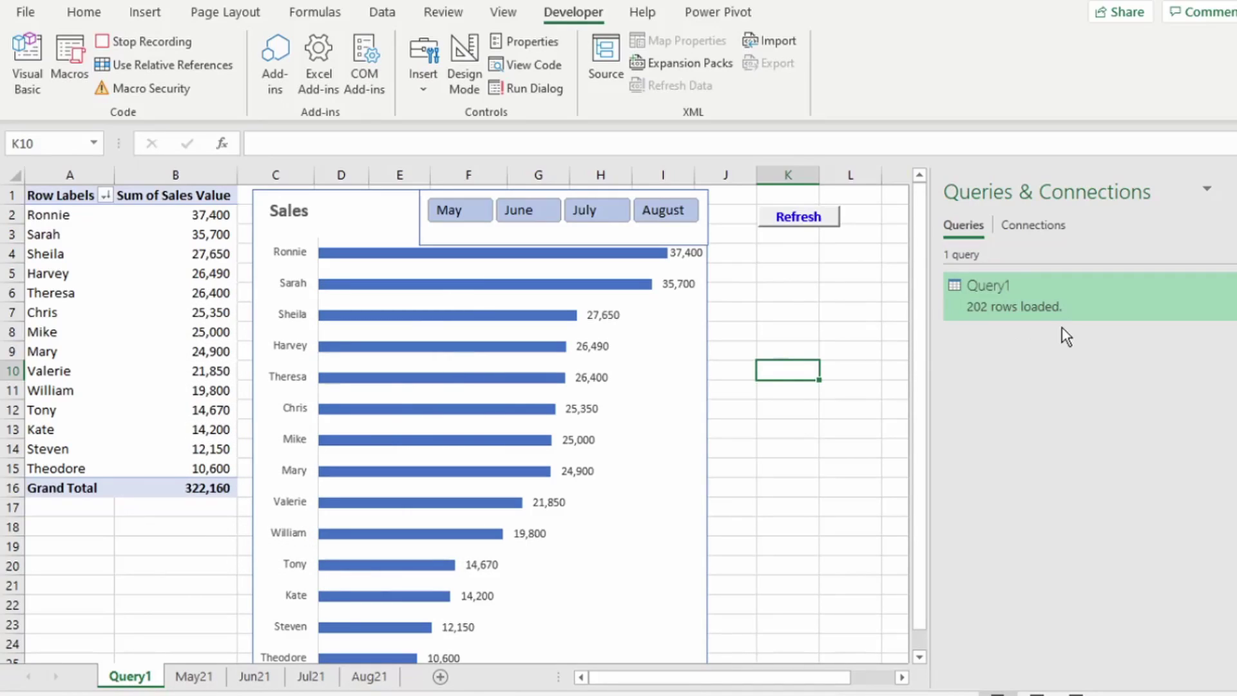
pyautogui.moveTo(1216, 300)
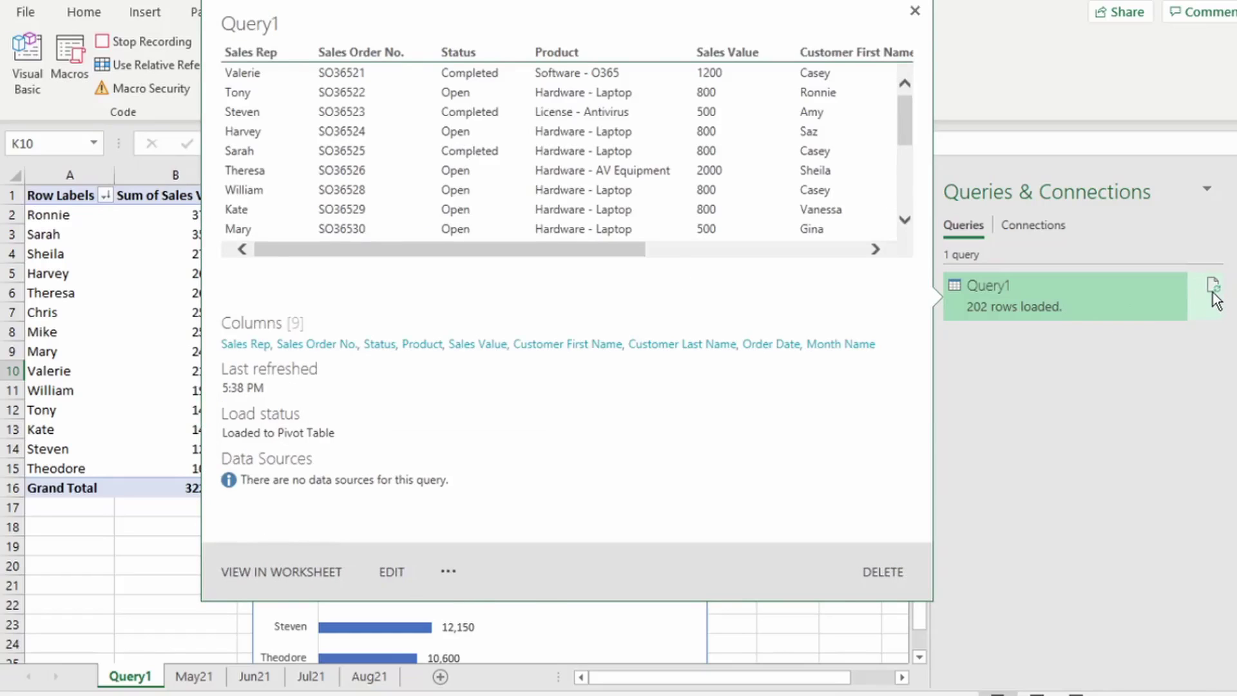
pyautogui.click(1213, 293)
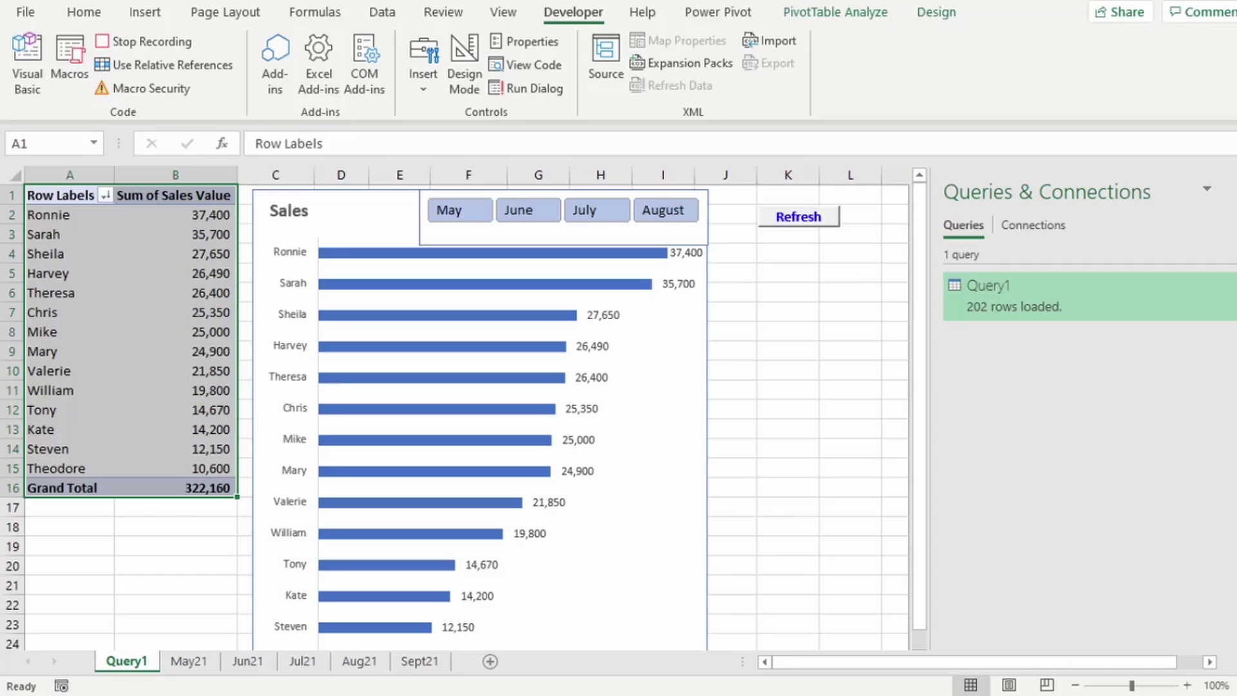
# Assign the RefreshAll macro to the Refresh button
pyautogui.rightClick(824, 226)
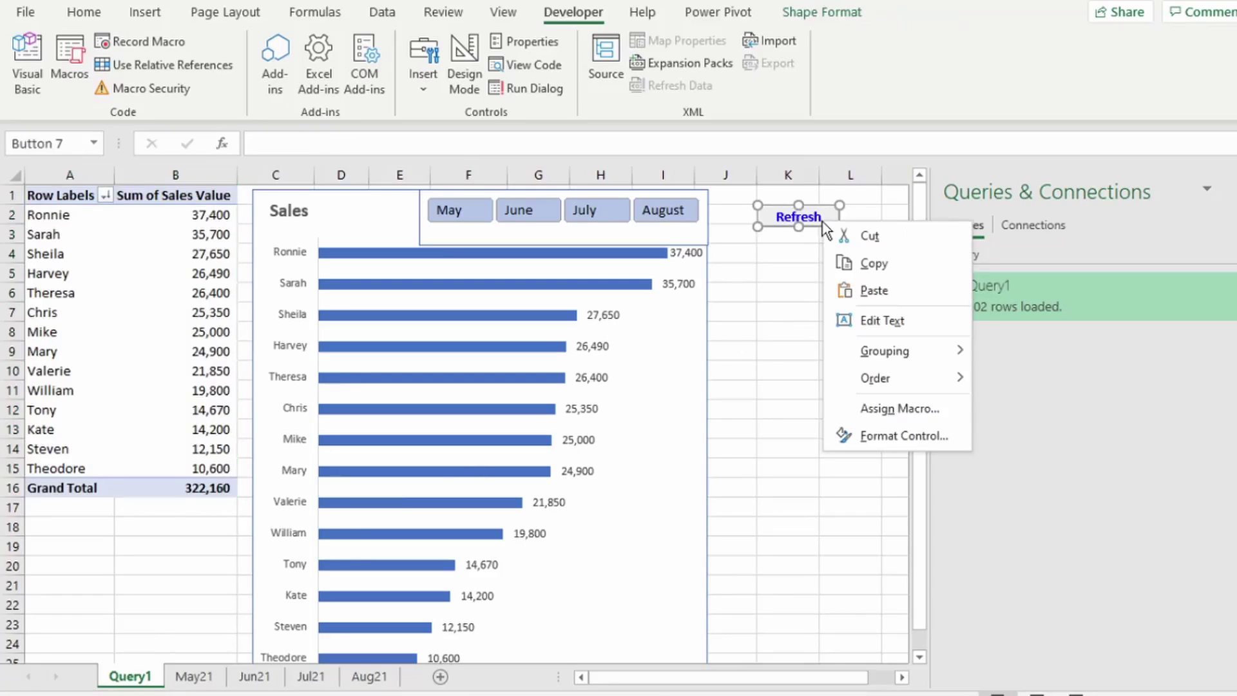
pyautogui.click(868, 410)
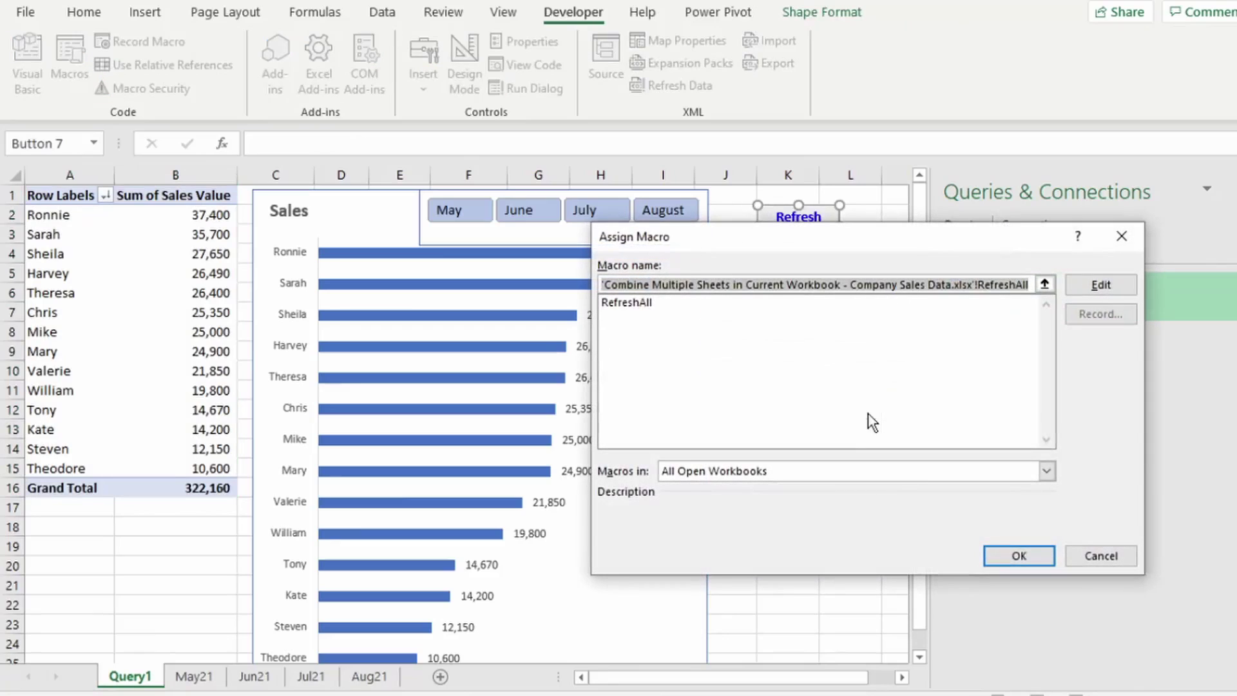
pyautogui.click(627, 304)
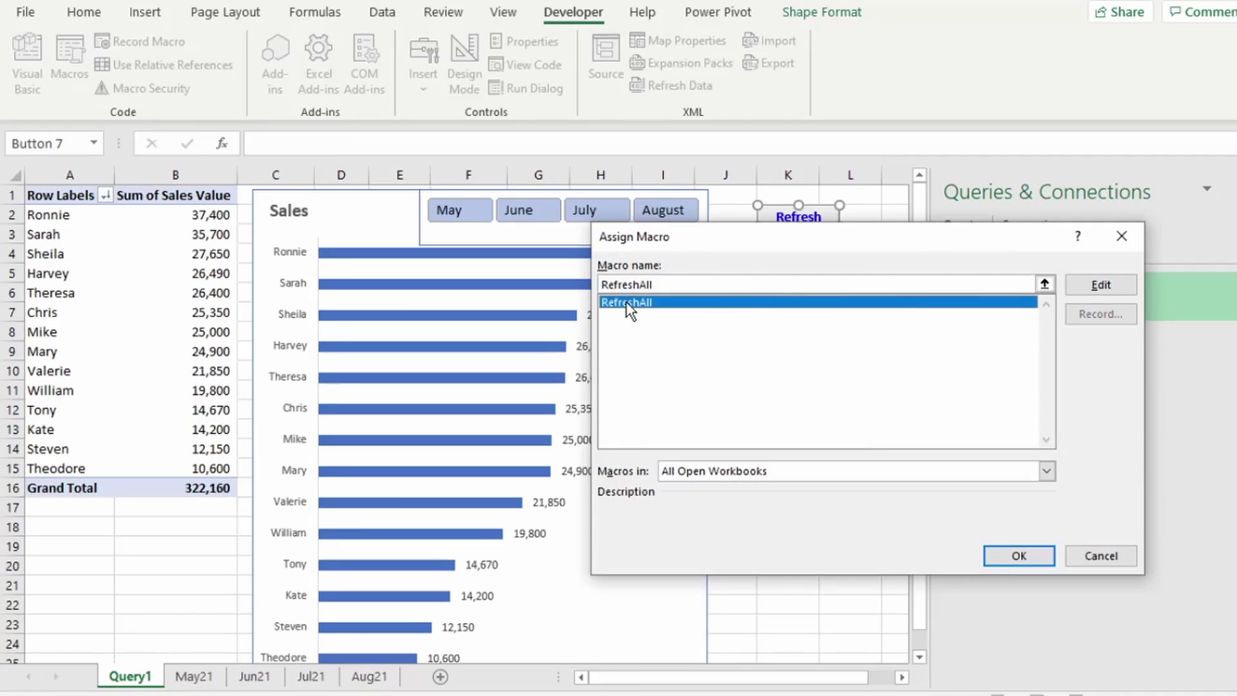
# Confirm the macro assignment, then move Sept21 into Company Sales Data at the end
pyautogui.click(1009, 557)
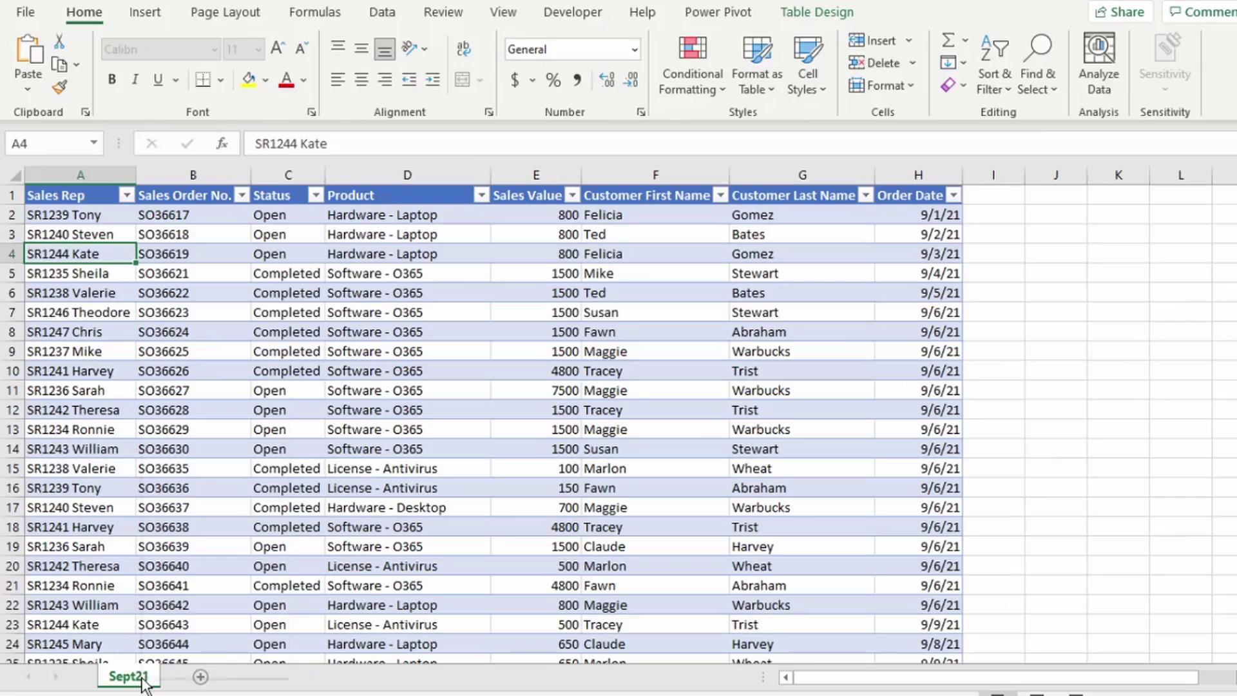
pyautogui.rightClick(144, 676)
pyautogui.click(206, 494)
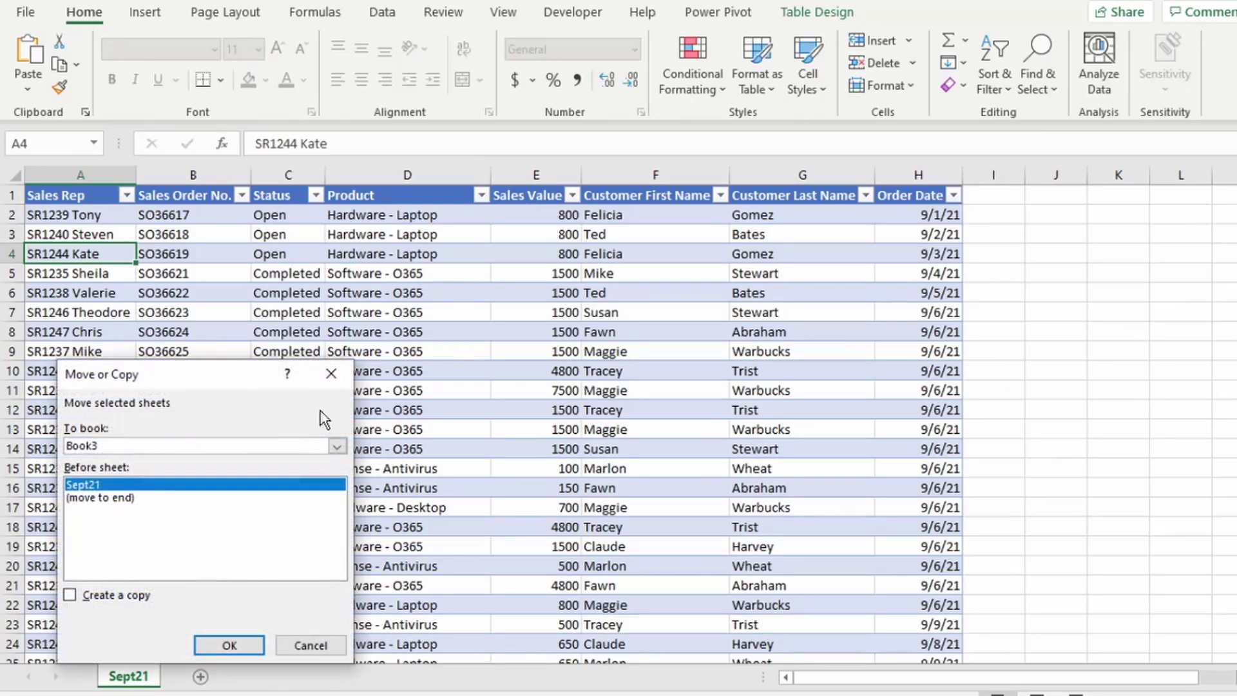
pyautogui.click(336, 446)
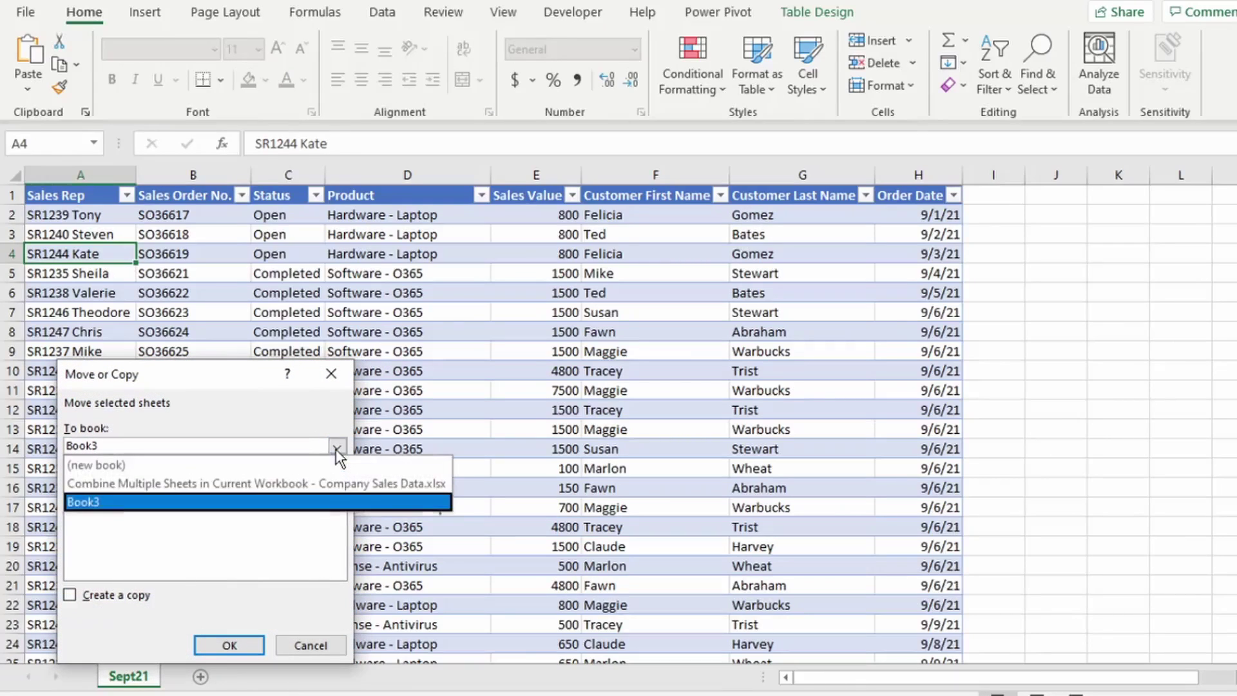
pyautogui.click(287, 485)
pyautogui.click(96, 551)
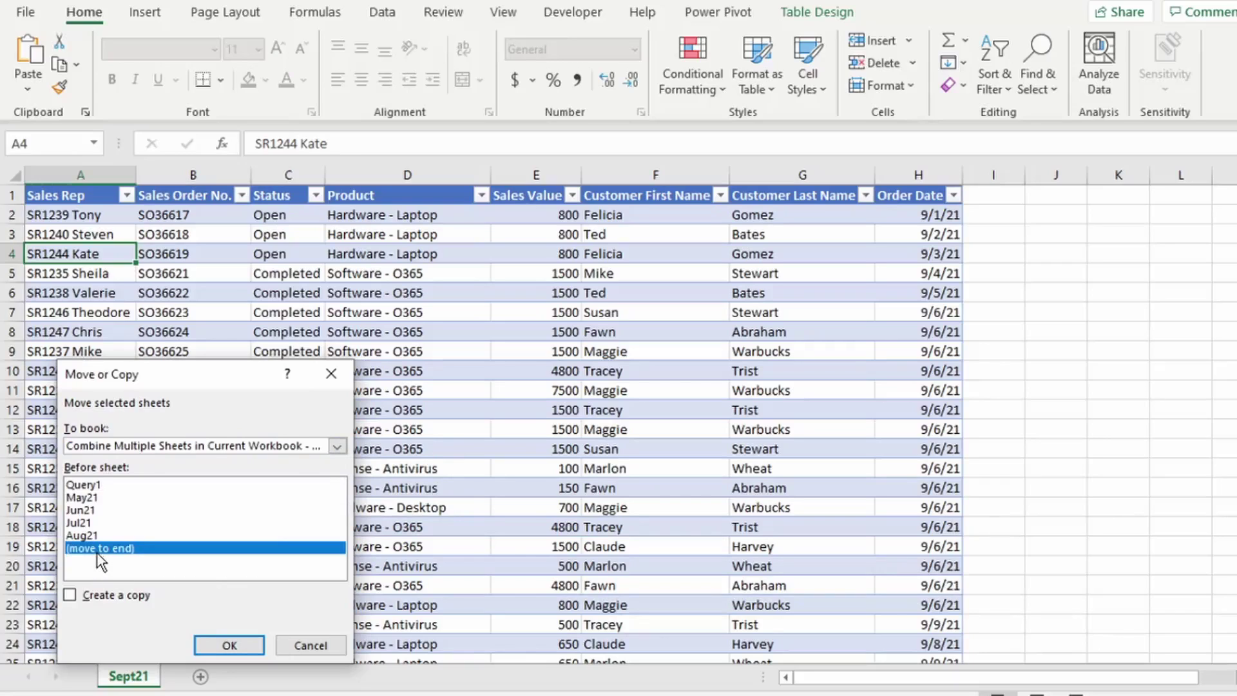
pyautogui.click(226, 638)
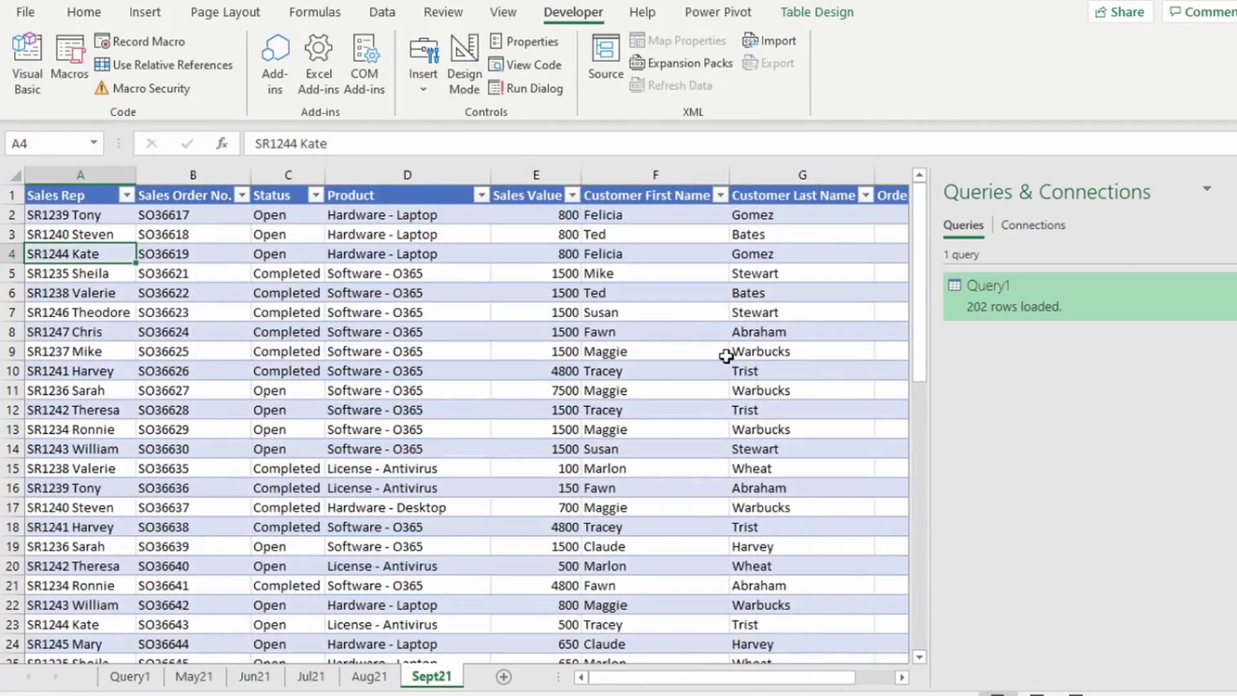
# On Query1, run the Refresh button to load September, then filter the slicer to Sept (100,980)
pyautogui.click(131, 676)
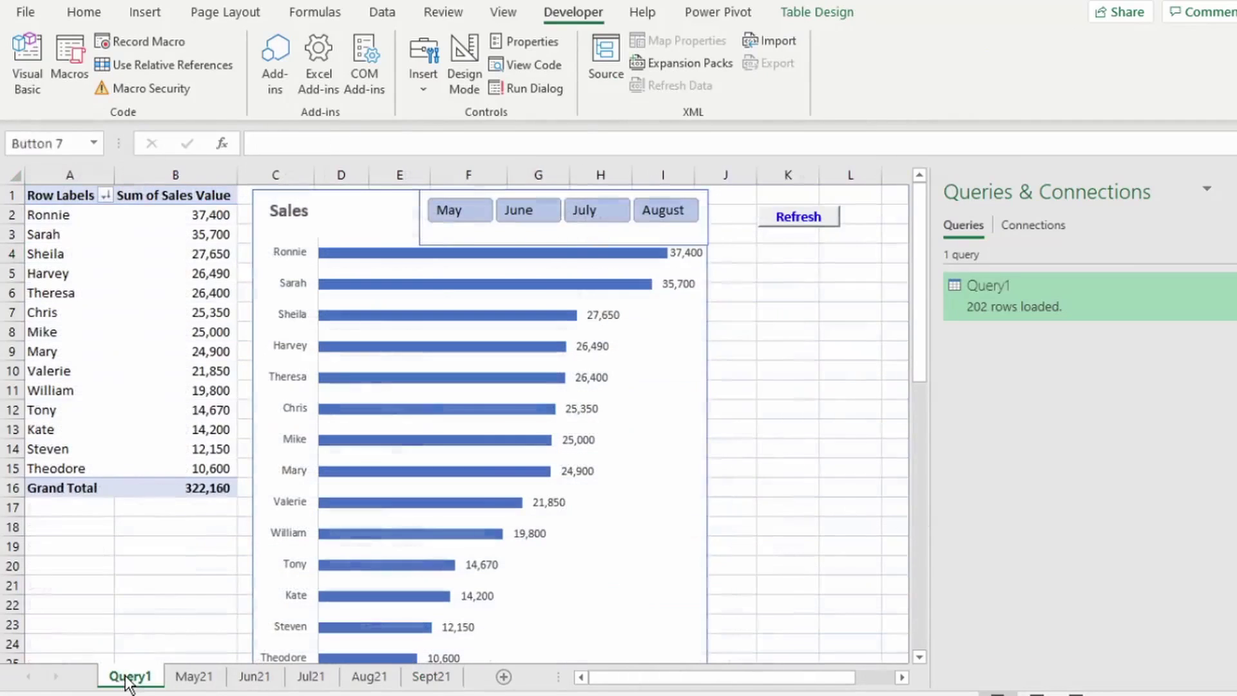
pyautogui.click(827, 226)
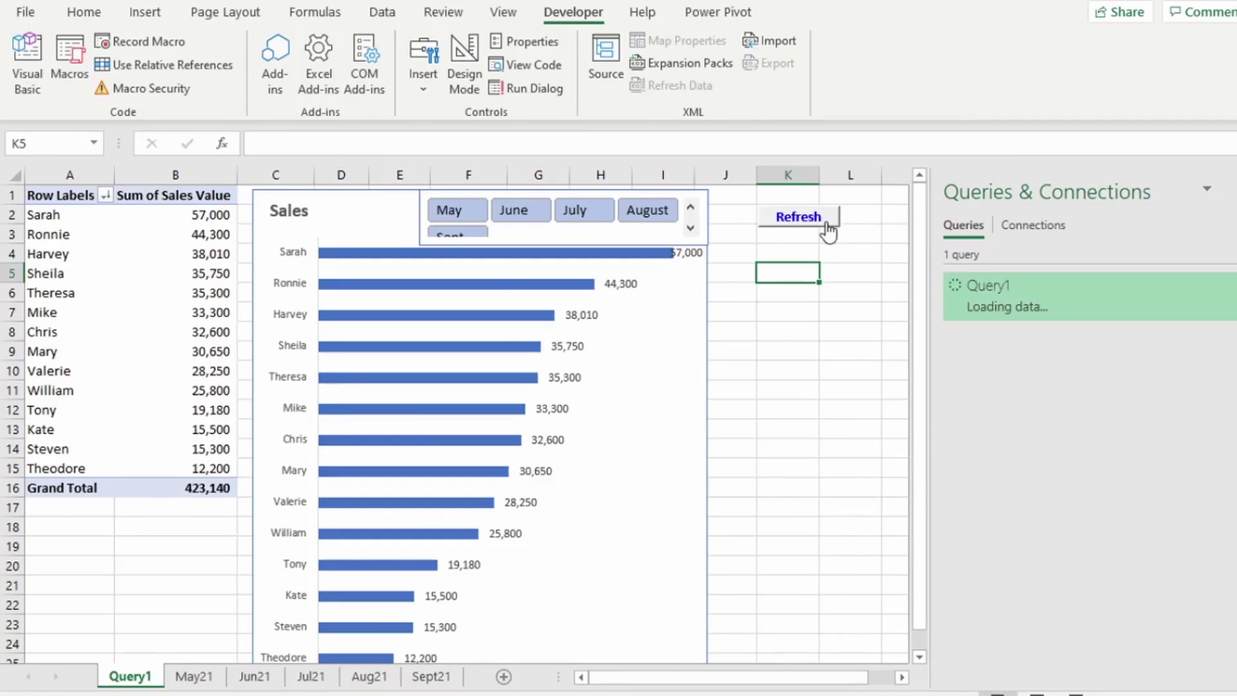
pyautogui.click(690, 229)
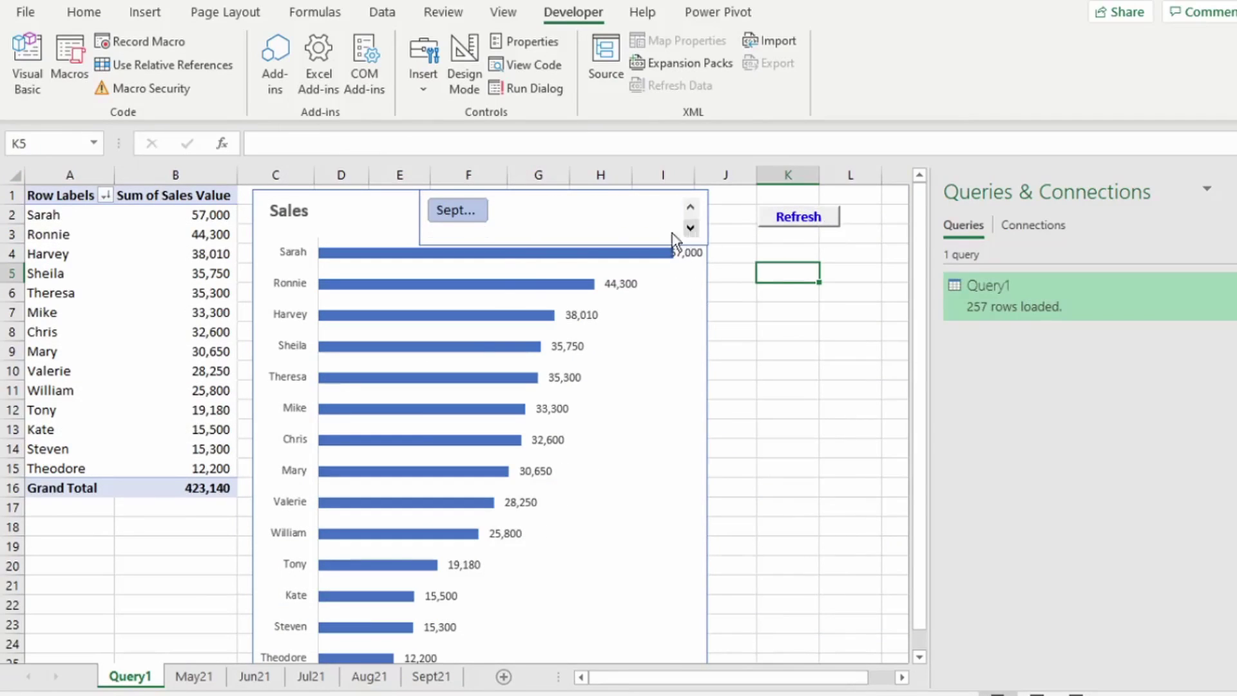
pyautogui.click(469, 219)
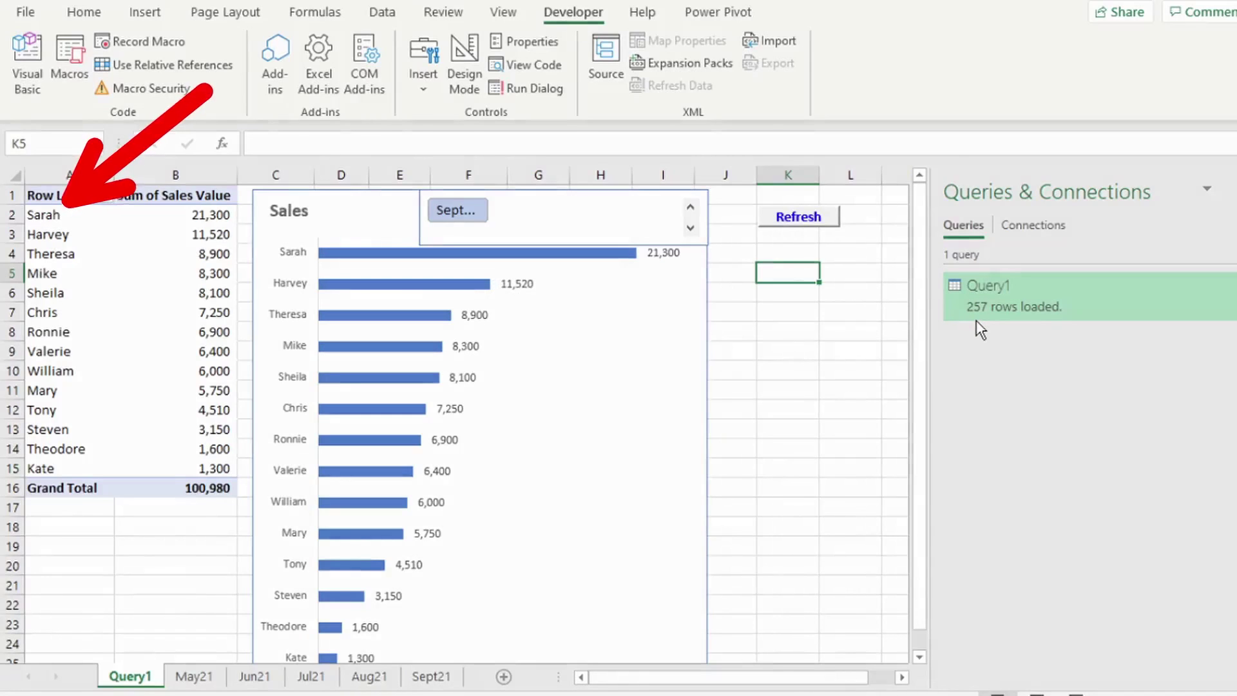
pyautogui.moveTo(980, 327)
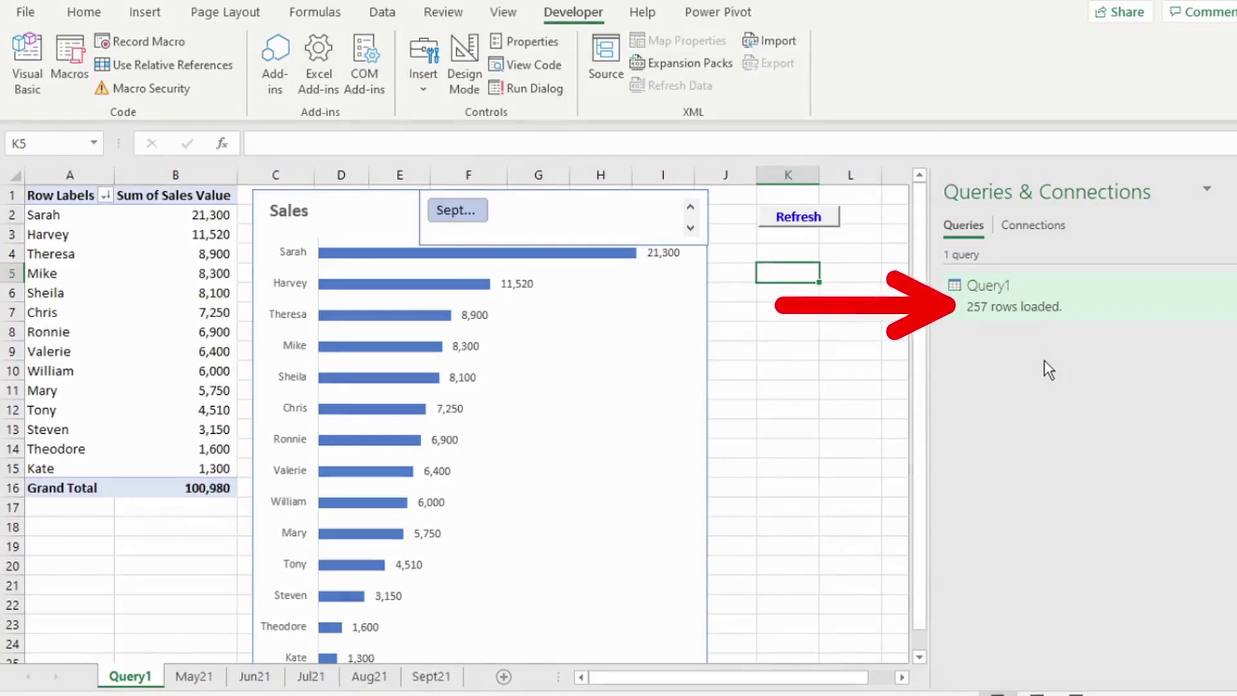
pyautogui.click(689, 207)
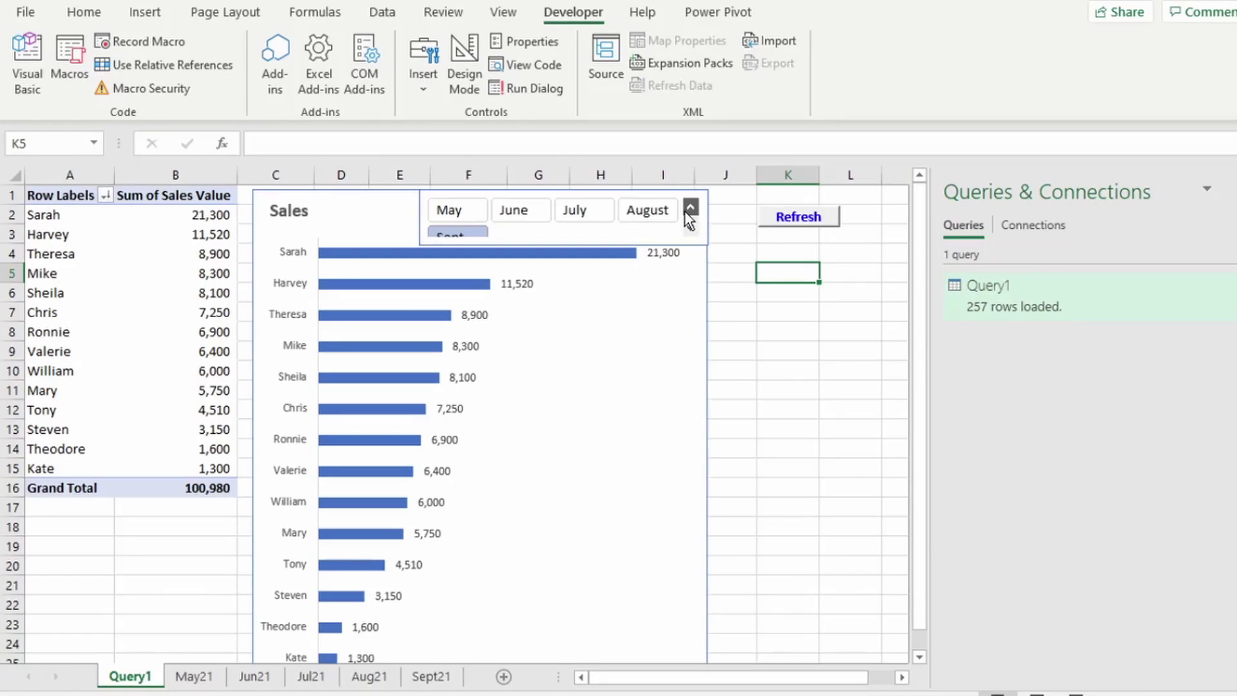